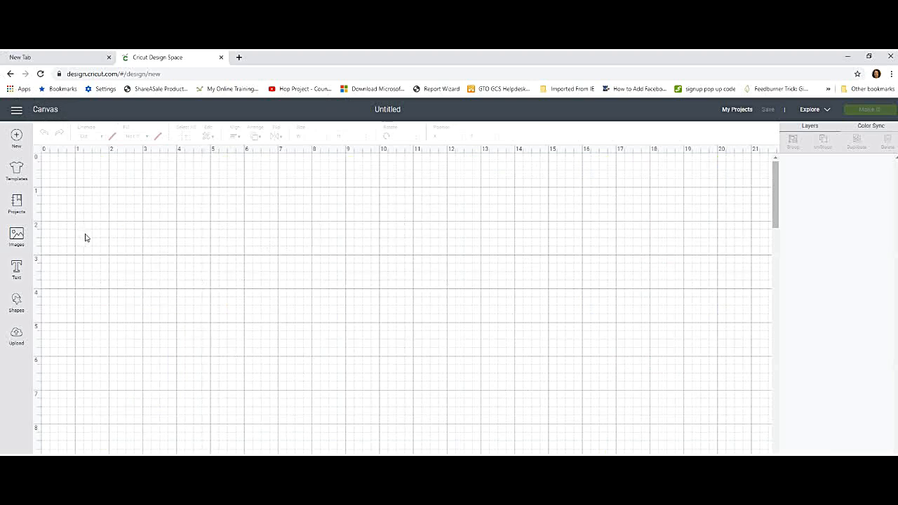
Search the image library for #M4718E and insert the red gable box on the canvas.
{"action": "left_click", "coordinate": [17, 236]}
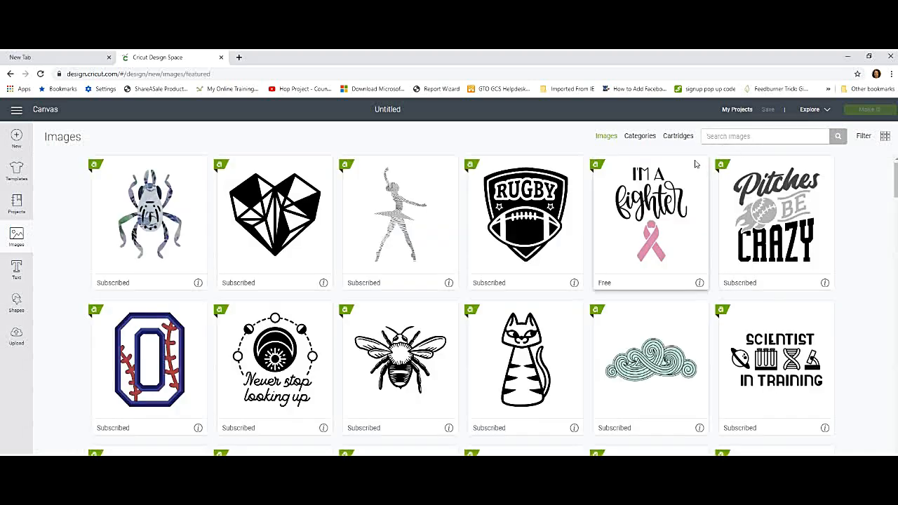
{"action": "type", "text": "#M4718E"}
{"action": "key", "text": "Return"}
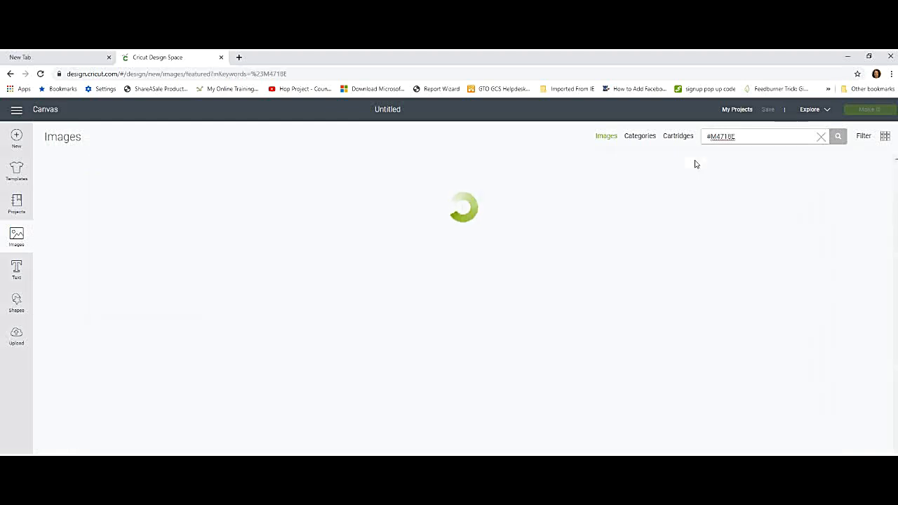
{"action": "left_click", "coordinate": [149, 242]}
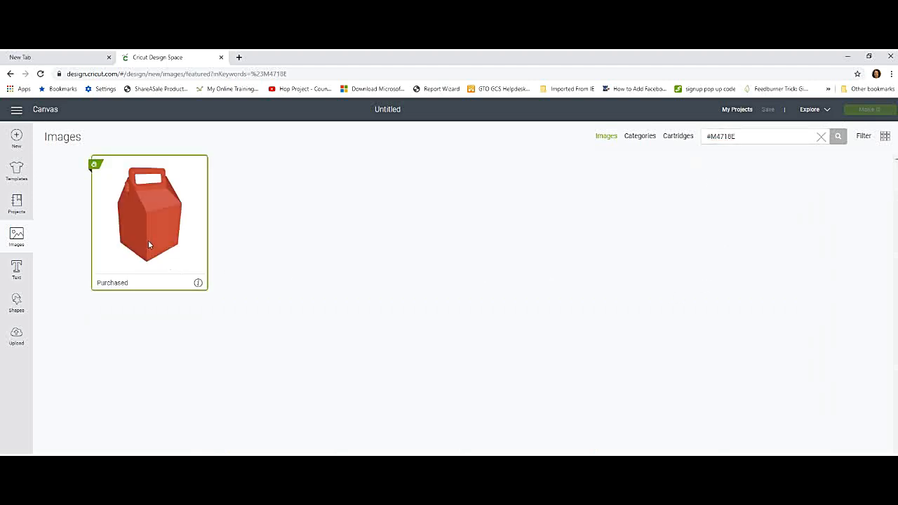
{"action": "left_click", "coordinate": [847, 429]}
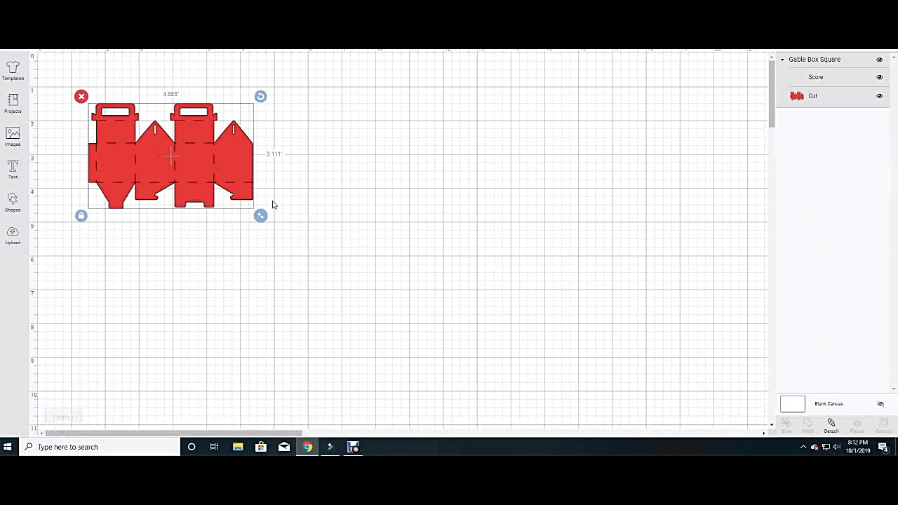
{"action": "left_click", "coordinate": [327, 154]}
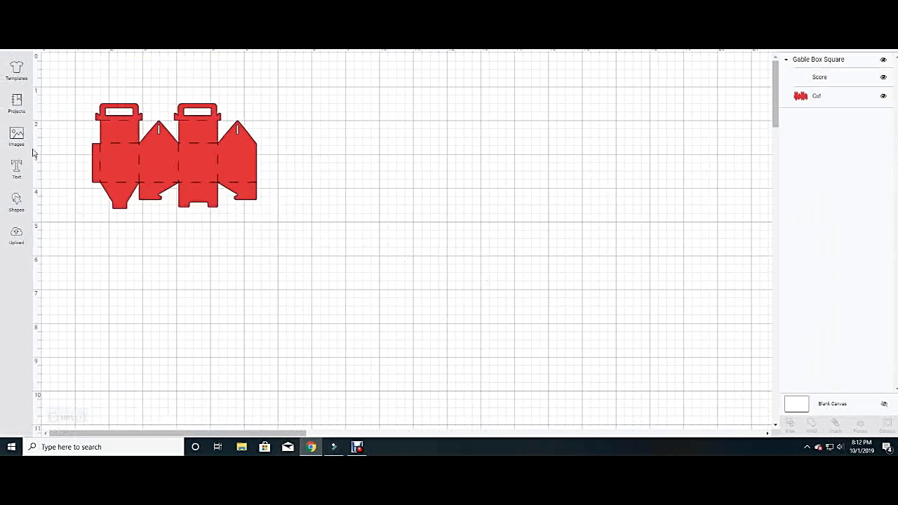
Search the image library for #M41DEC, insert the green bird label and place it beside the gable box.
{"action": "left_click", "coordinate": [16, 137]}
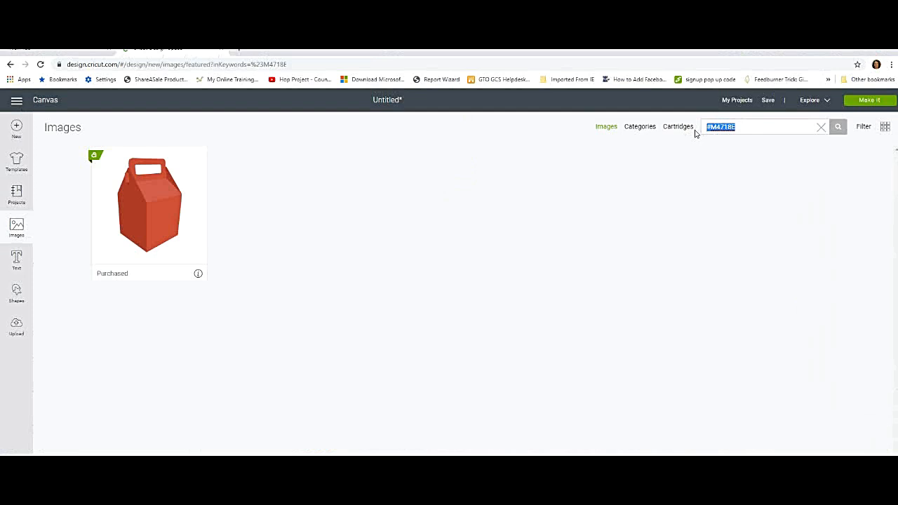
{"action": "type", "text": "#"}
{"action": "key", "text": "Return"}
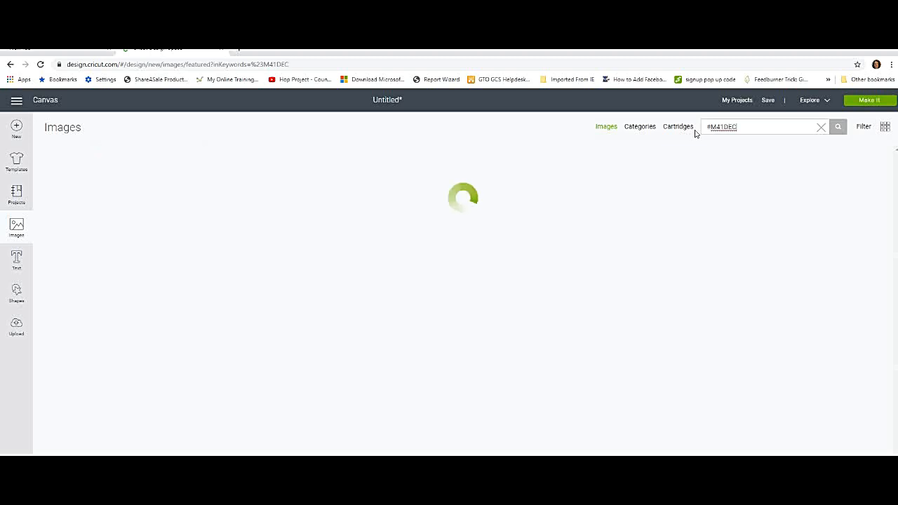
{"action": "left_click", "coordinate": [158, 216]}
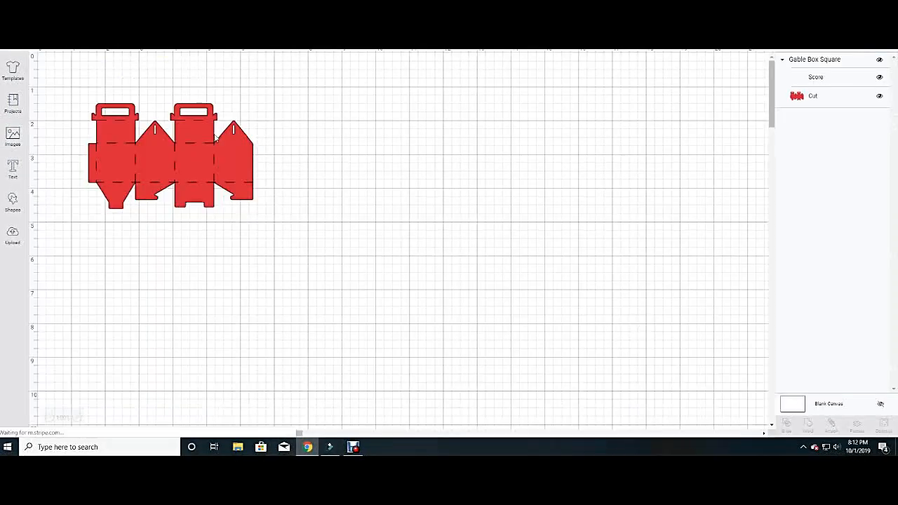
{"action": "left_click_drag", "start_coordinate": [151, 171], "coordinate": [338, 151]}
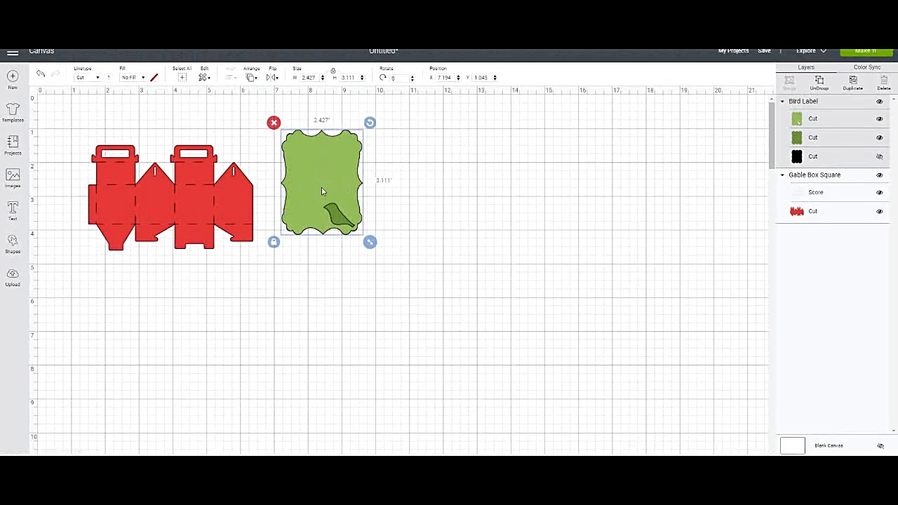
Search the image library for #M79E90A1 and insert the Happy Halloween sign on the canvas.
{"action": "left_click", "coordinate": [16, 176]}
{"action": "left_click_drag", "start_coordinate": [744, 136], "coordinate": [703, 139]}
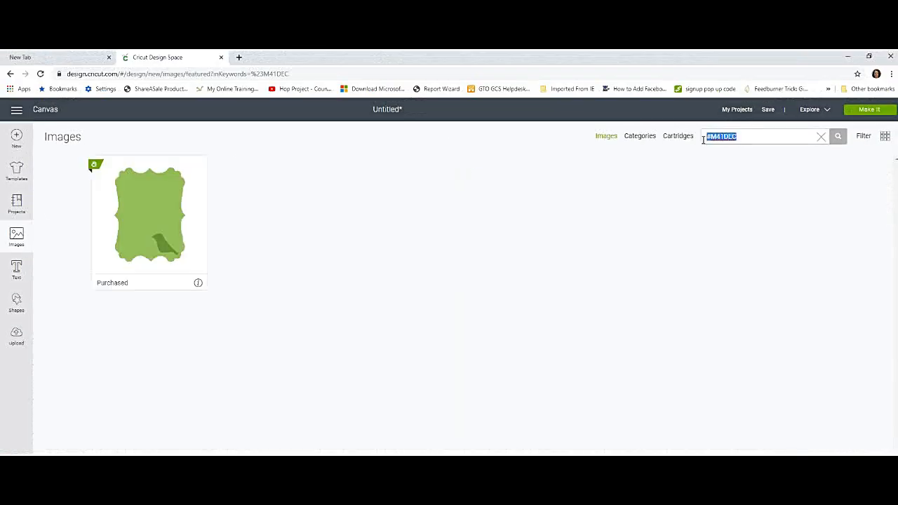
{"action": "type", "text": "#"}
{"action": "type", "text": "9E90A1"}
{"action": "key", "text": "Return"}
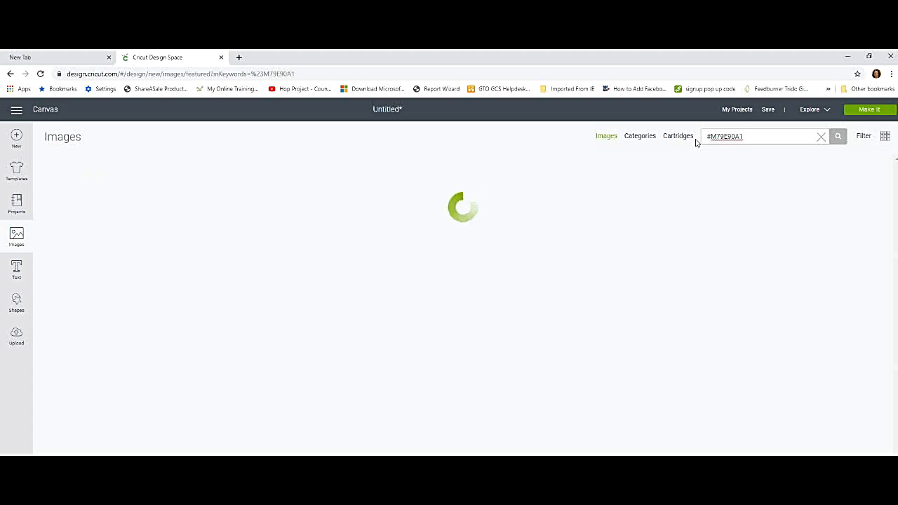
{"action": "left_click", "coordinate": [170, 209]}
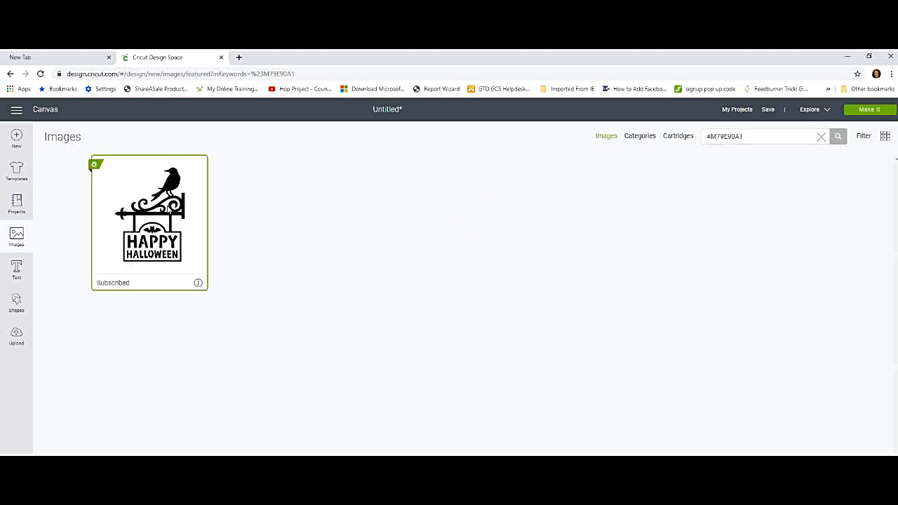
{"action": "left_click", "coordinate": [862, 426]}
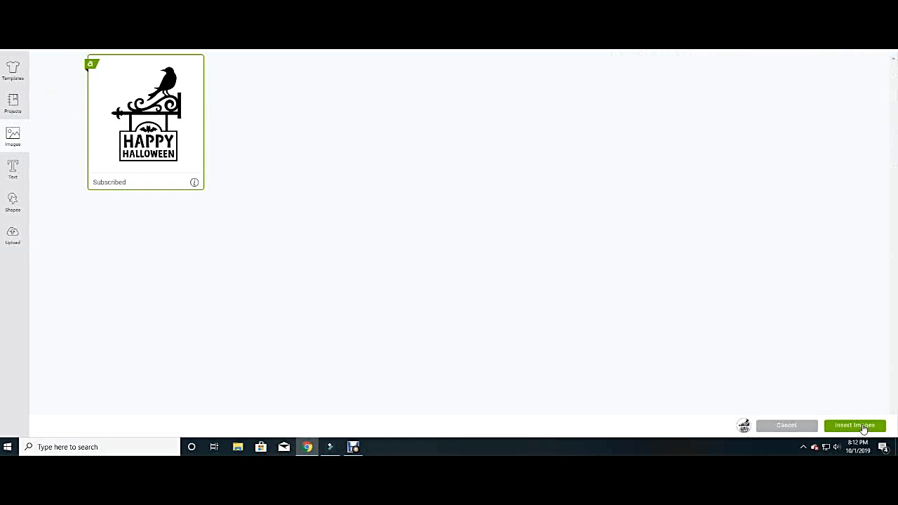
Move the Happy Halloween sign and the bird label down and away from the gable box to make room.
{"action": "left_click_drag", "start_coordinate": [251, 217], "coordinate": [542, 181]}
{"action": "left_click_drag", "start_coordinate": [355, 169], "coordinate": [366, 355]}
{"action": "left_click_drag", "start_coordinate": [536, 259], "coordinate": [528, 361]}
Move the gable box slightly up and set its width to 11.5 inches.
{"action": "left_click_drag", "start_coordinate": [214, 139], "coordinate": [227, 119]}
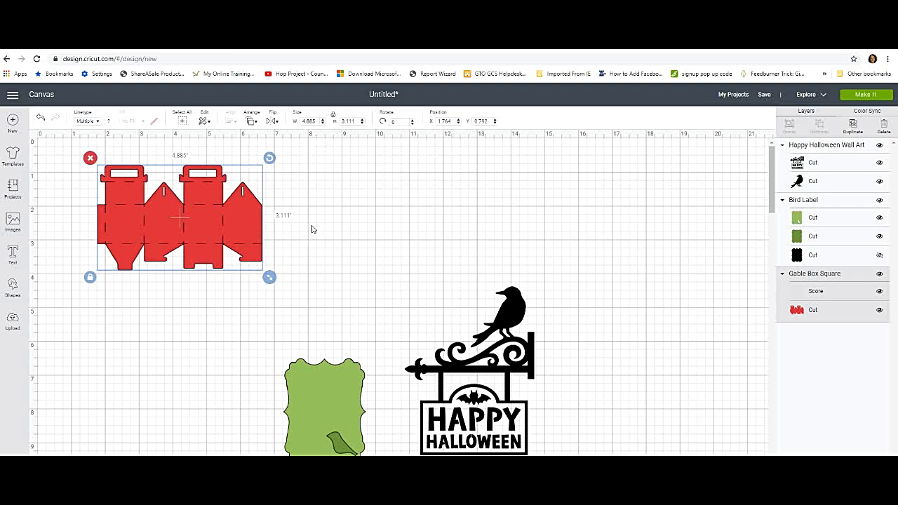
{"action": "left_click", "coordinate": [307, 121]}
{"action": "type", "text": "1"}
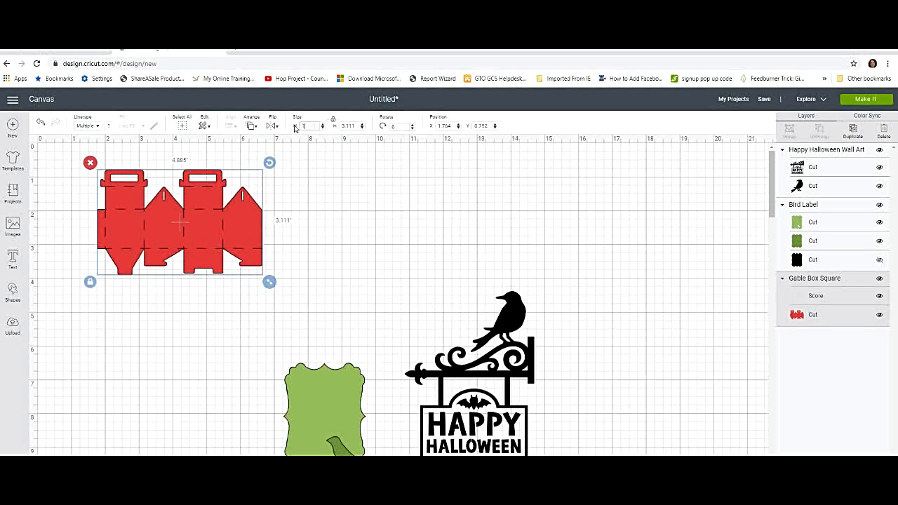
{"action": "type", "text": "1.5"}
{"action": "key", "text": "Return"}
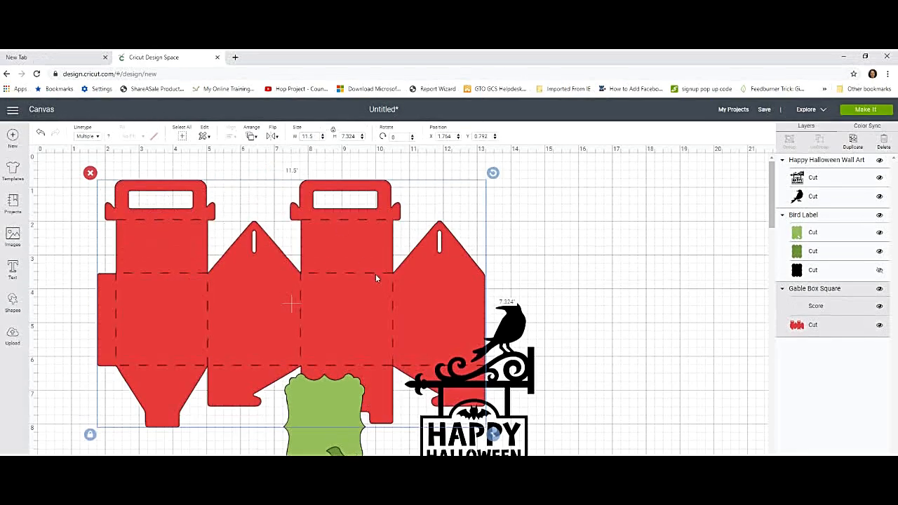
Arrange the enlarged gable box, the bird label and the Happy Halloween sign so that none of them overlap.
{"action": "left_click_drag", "start_coordinate": [375, 268], "coordinate": [336, 252]}
{"action": "left_click_drag", "start_coordinate": [325, 421], "coordinate": [620, 242]}
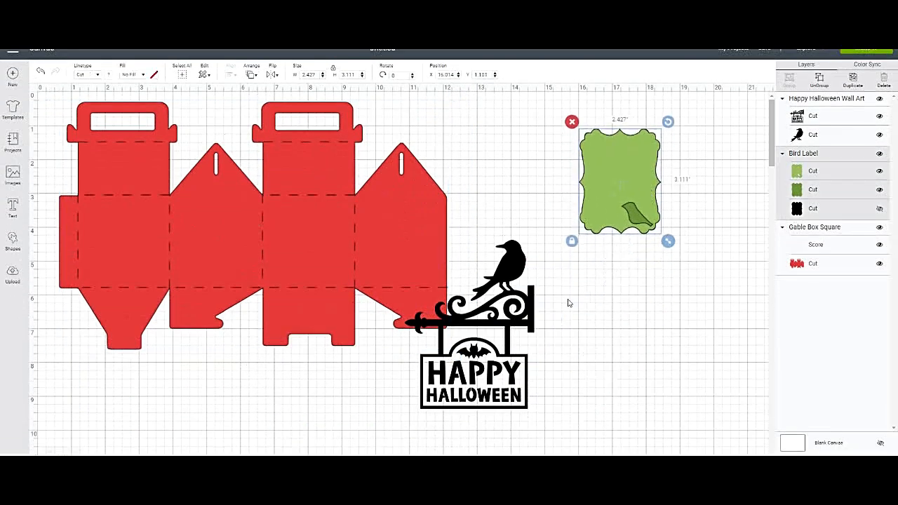
{"action": "left_click_drag", "start_coordinate": [529, 316], "coordinate": [692, 332]}
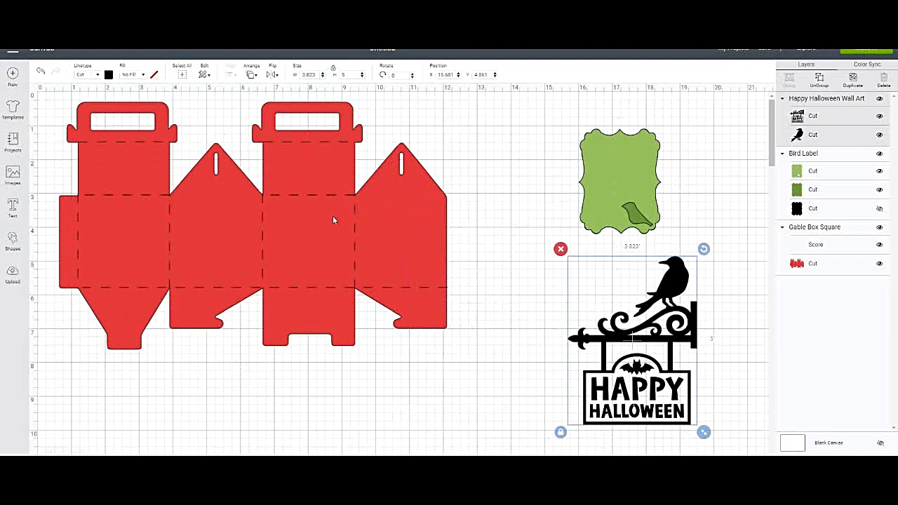
Move the gable box down to the lower canvas and place the bird label in the cleared area above it.
{"action": "left_click", "coordinate": [313, 168]}
{"action": "left_click_drag", "start_coordinate": [313, 163], "coordinate": [379, 406]}
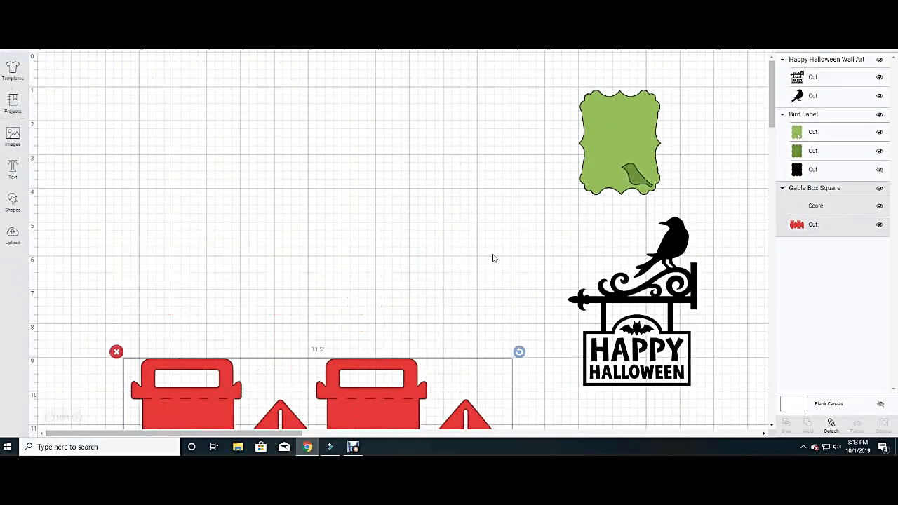
{"action": "left_click_drag", "start_coordinate": [601, 161], "coordinate": [296, 192]}
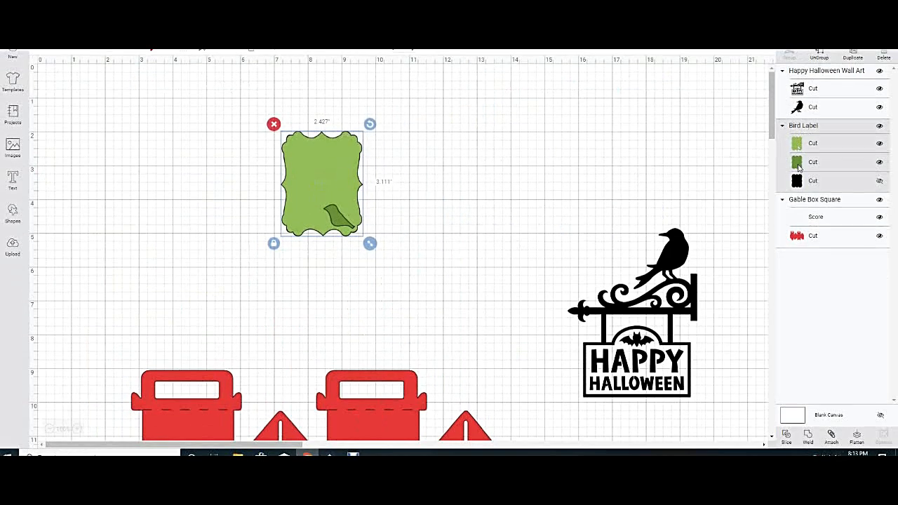
Show the bird label's hidden black layer, then ungroup the label and spread its layers apart.
{"action": "left_click", "coordinate": [879, 182]}
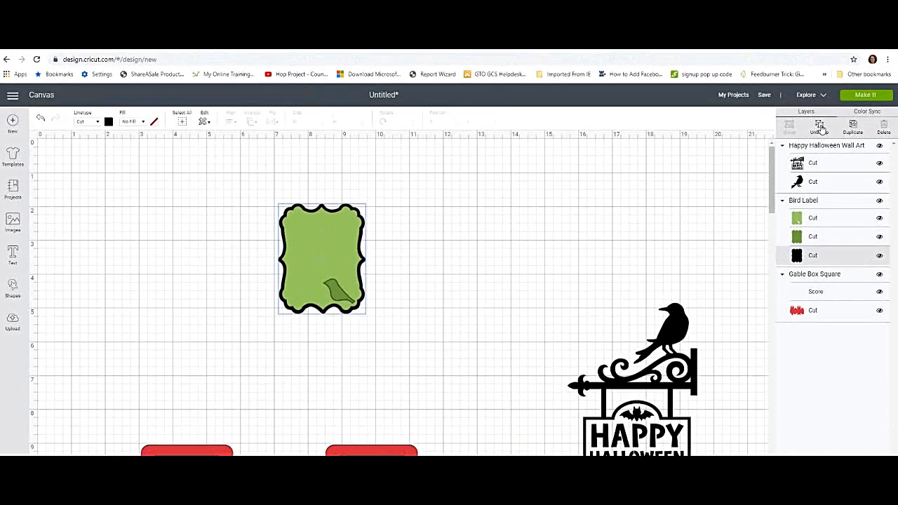
{"action": "left_click", "coordinate": [820, 126]}
{"action": "left_click_drag", "start_coordinate": [342, 251], "coordinate": [218, 257]}
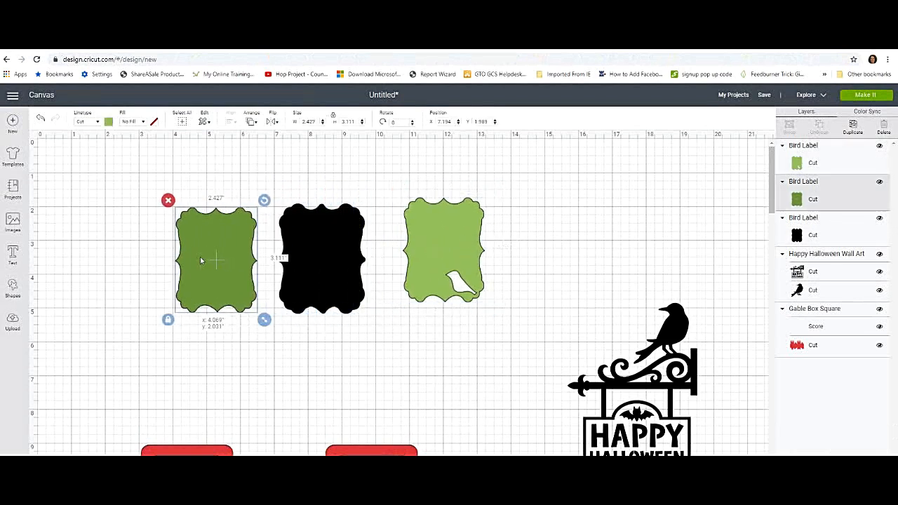
Delete the light green label layer with the bird cutout.
{"action": "left_click", "coordinate": [454, 255]}
{"action": "left_click", "coordinate": [394, 195]}
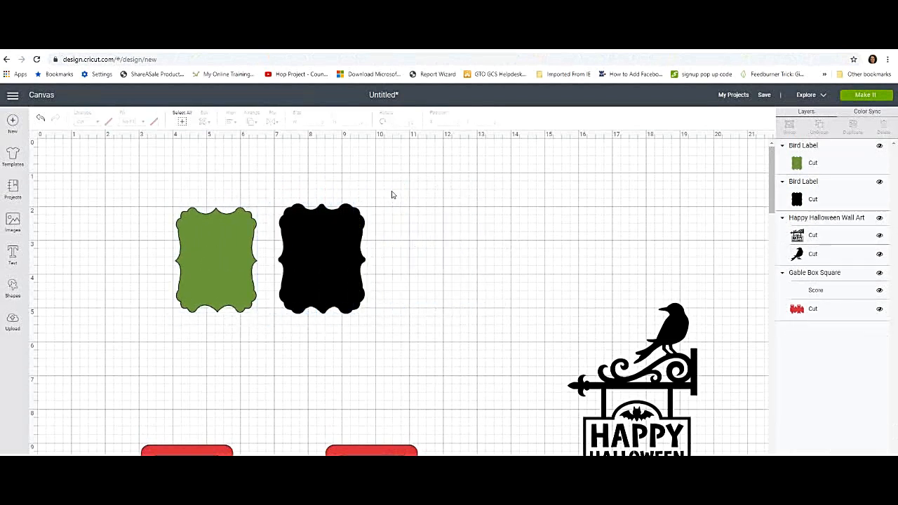
Center the dark green and black label shapes on each other and group them.
{"action": "left_click", "coordinate": [226, 253]}
{"action": "left_click", "coordinate": [314, 257]}
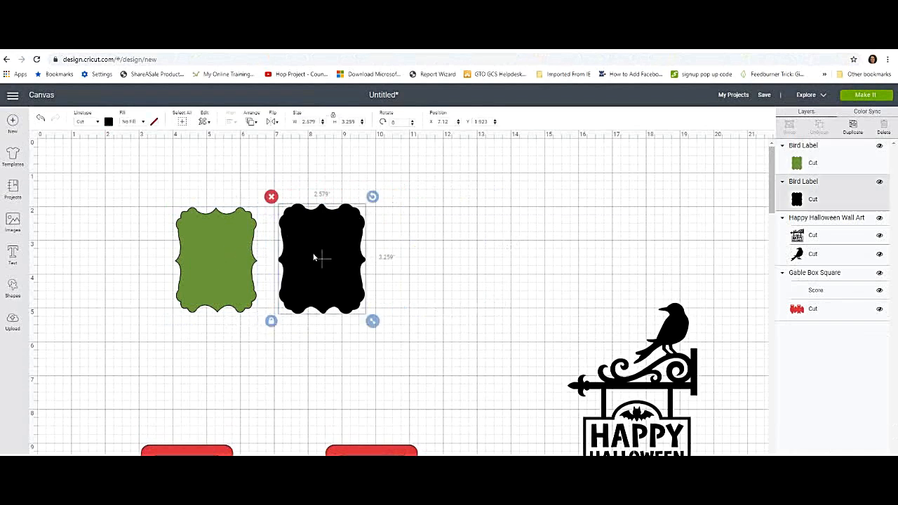
{"action": "left_click", "coordinate": [224, 268]}
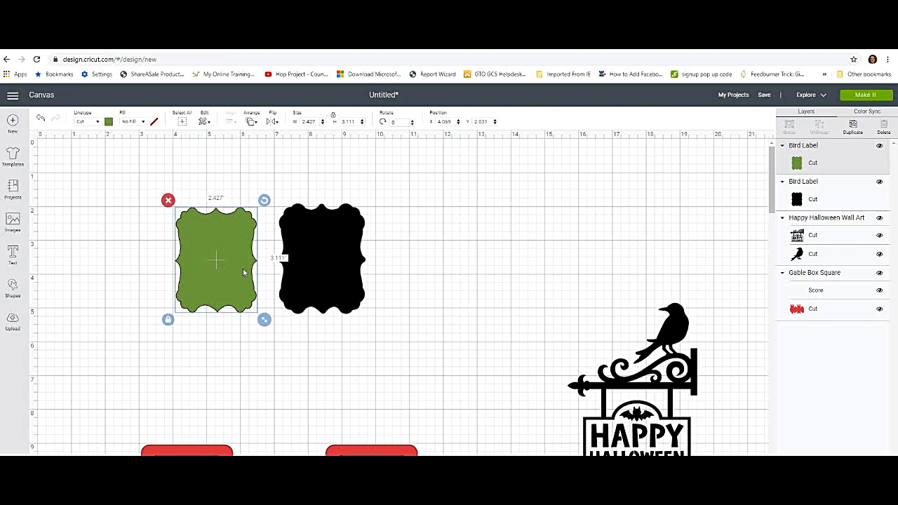
{"action": "left_click_drag", "start_coordinate": [144, 187], "coordinate": [389, 327]}
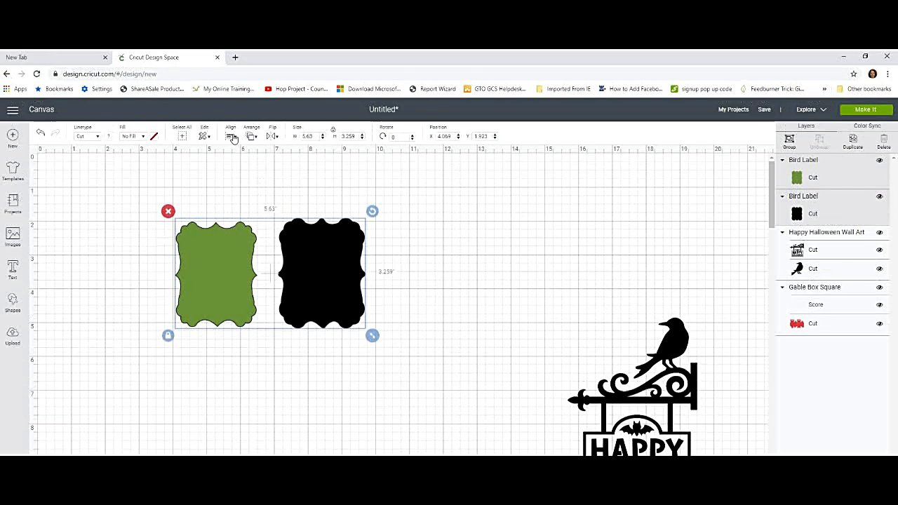
{"action": "left_click", "coordinate": [234, 137]}
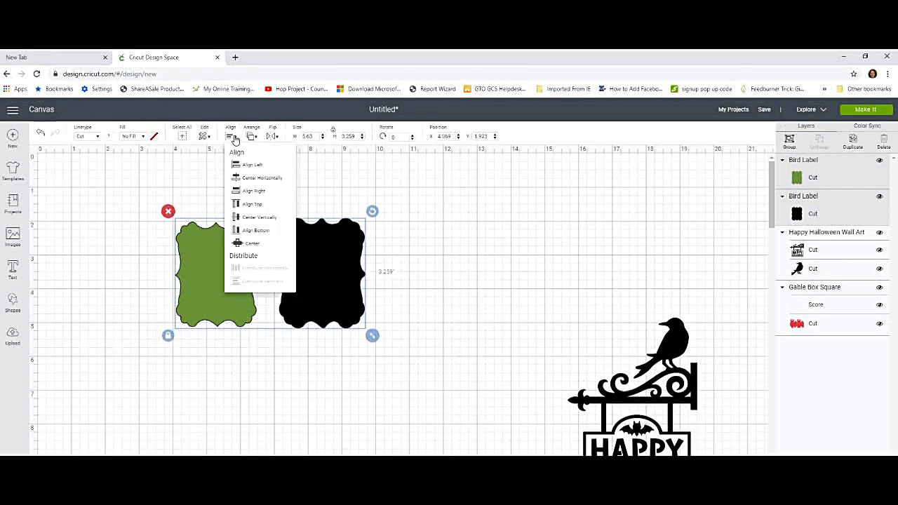
{"action": "left_click", "coordinate": [238, 246]}
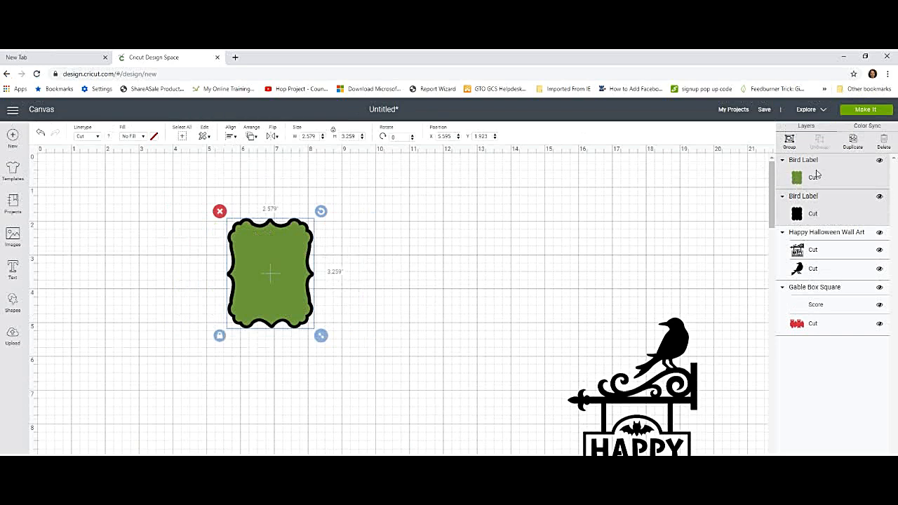
{"action": "left_click", "coordinate": [789, 141]}
Move the gable box back to the upper canvas and place the grouped label over its third panel.
{"action": "left_click_drag", "start_coordinate": [282, 254], "coordinate": [528, 235]}
{"action": "left_click_drag", "start_coordinate": [365, 402], "coordinate": [303, 107]}
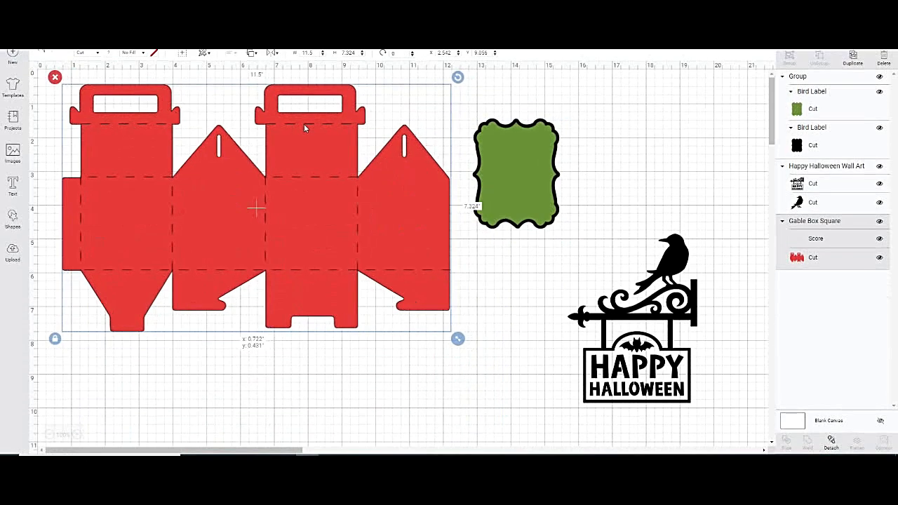
{"action": "left_click_drag", "start_coordinate": [520, 165], "coordinate": [317, 209]}
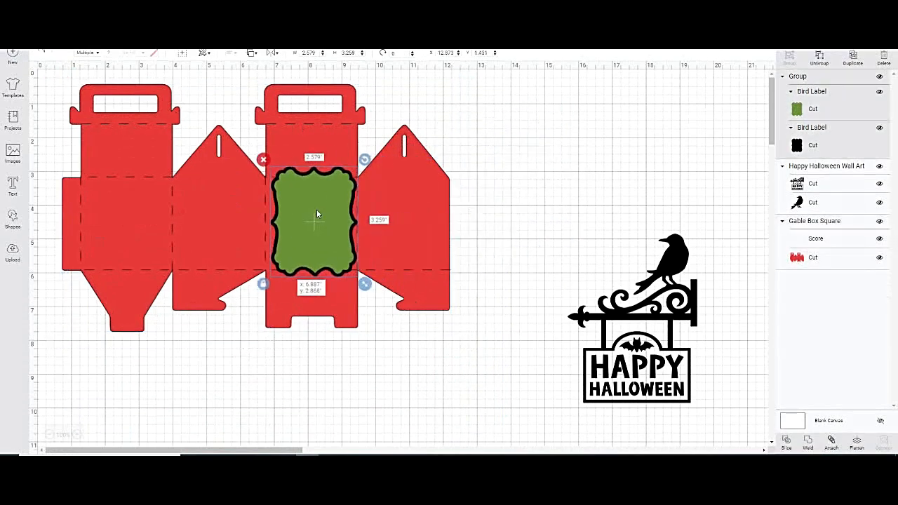
Shrink the grouped label to about 2.05 by 2.59 inches and center it within the box panel's score lines.
{"action": "left_click_drag", "start_coordinate": [364, 284], "coordinate": [352, 270]}
{"action": "left_click_drag", "start_coordinate": [319, 245], "coordinate": [322, 250]}
{"action": "left_click_drag", "start_coordinate": [356, 274], "coordinate": [338, 259]}
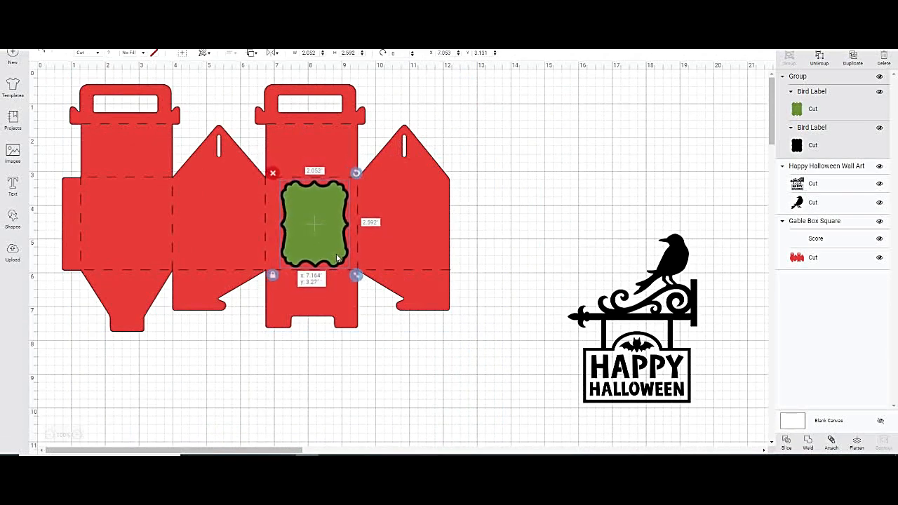
{"action": "left_click", "coordinate": [510, 227]}
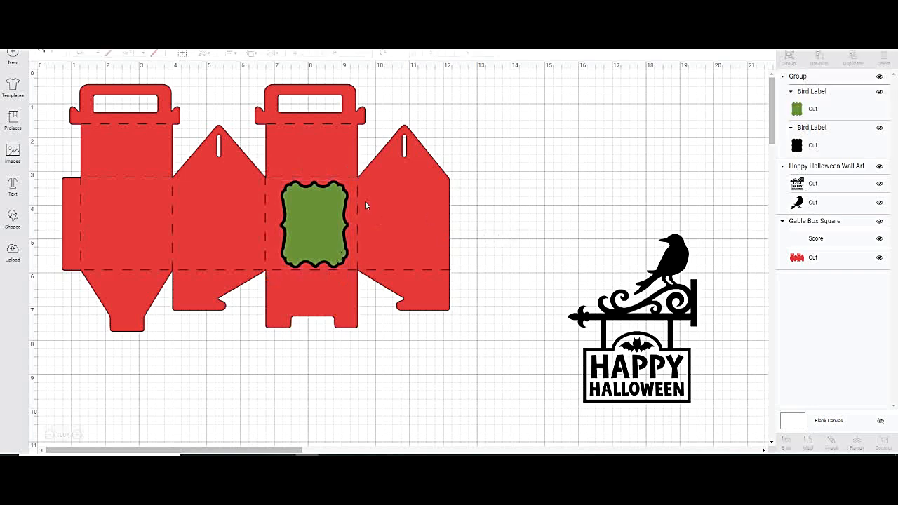
Move the gable box to the lower canvas and place the grouped label and the Happy Halloween sign side by side above it.
{"action": "left_click", "coordinate": [337, 225]}
{"action": "left_click_drag", "start_coordinate": [336, 226], "coordinate": [560, 158]}
{"action": "left_click_drag", "start_coordinate": [341, 177], "coordinate": [313, 410]}
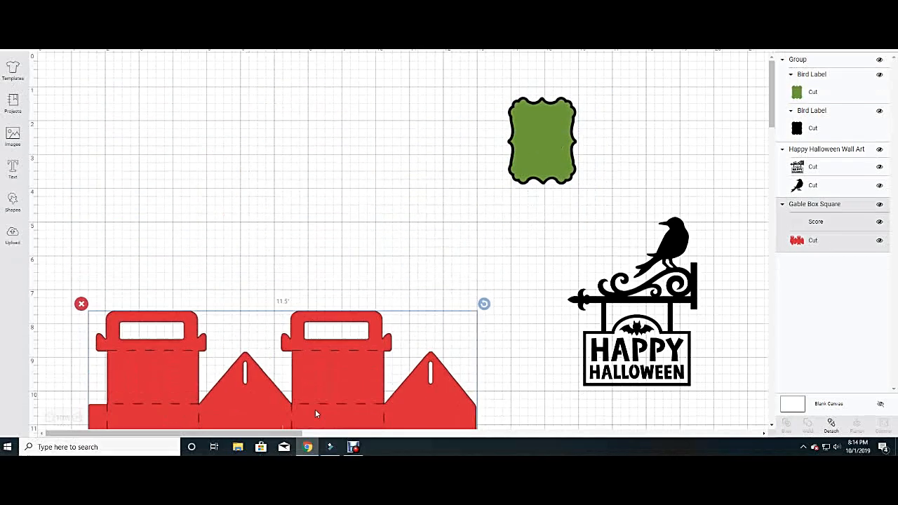
{"action": "left_click_drag", "start_coordinate": [521, 173], "coordinate": [309, 194]}
{"action": "left_click", "coordinate": [355, 387]}
{"action": "left_click_drag", "start_coordinate": [355, 391], "coordinate": [360, 429]}
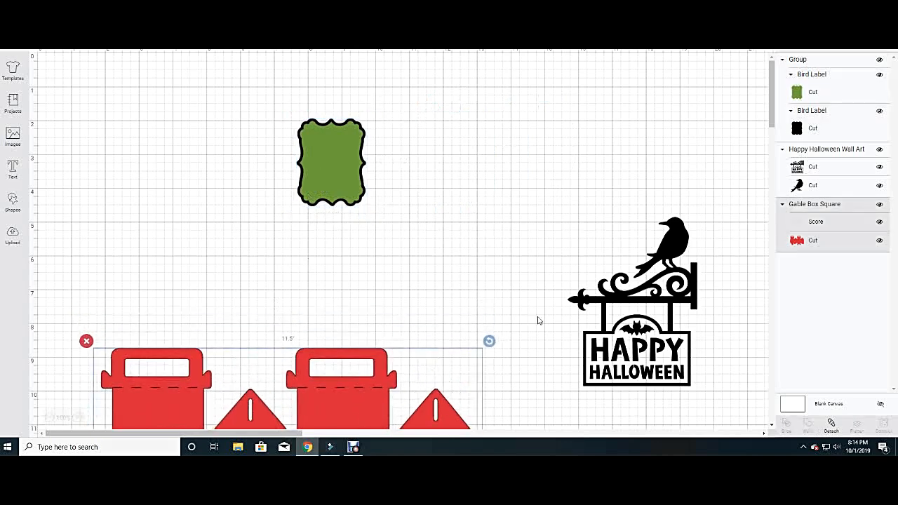
{"action": "left_click_drag", "start_coordinate": [644, 235], "coordinate": [574, 188]}
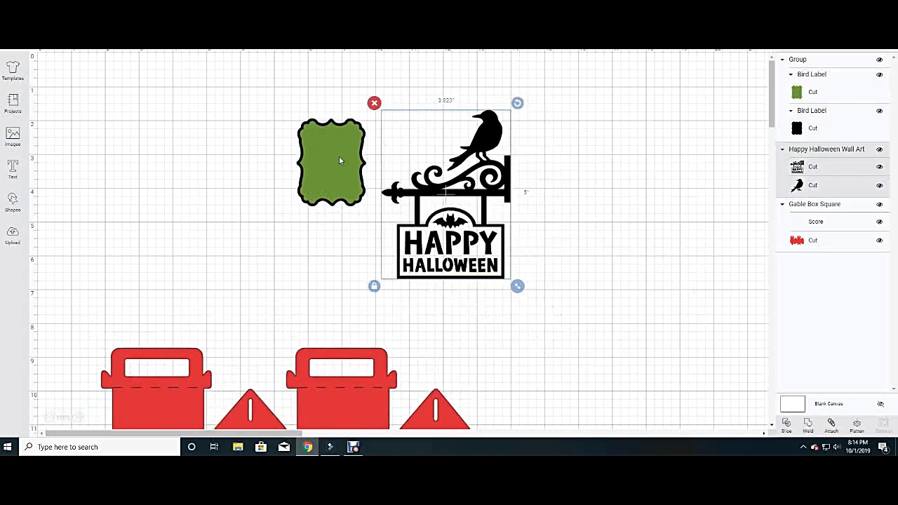
Move the grouped label and the Happy Halloween sign further left, keeping them side by side above the gable box.
{"action": "left_click_drag", "start_coordinate": [345, 161], "coordinate": [287, 161]}
{"action": "left_click_drag", "start_coordinate": [460, 203], "coordinate": [411, 176]}
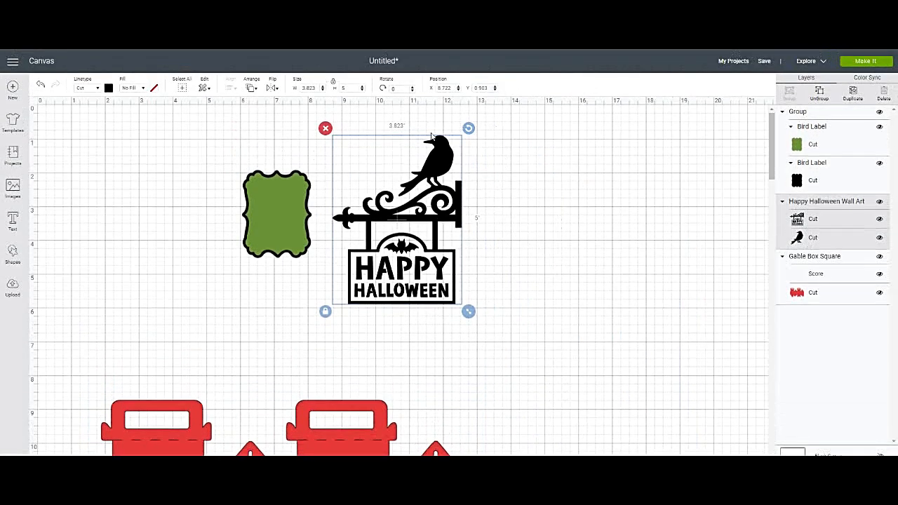
Hide and show the bird and sign layers of the Happy Halloween art in turn to examine its two parts.
{"action": "left_click", "coordinate": [879, 238]}
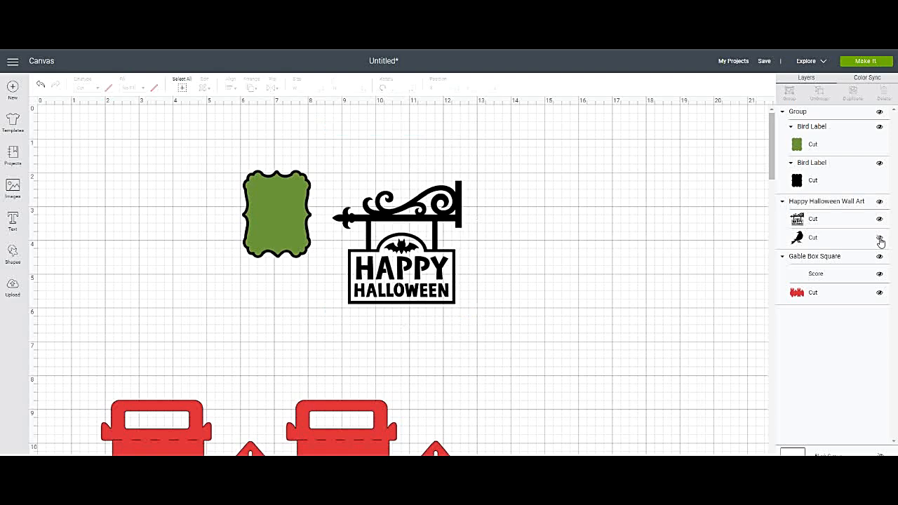
{"action": "left_click", "coordinate": [879, 219]}
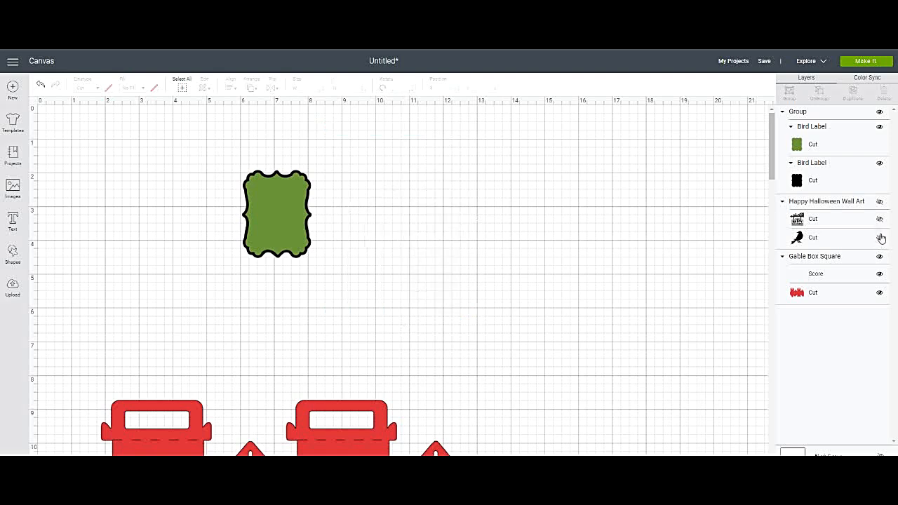
{"action": "left_click", "coordinate": [879, 238]}
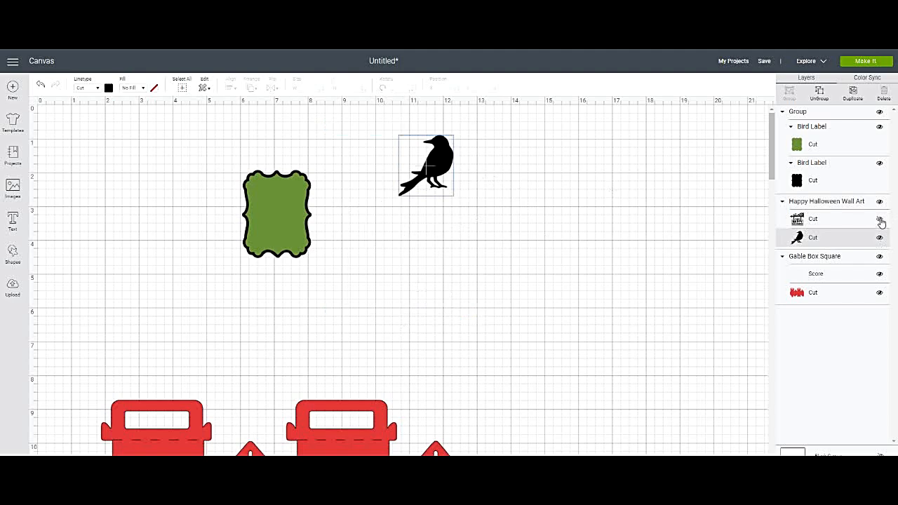
{"action": "left_click", "coordinate": [879, 219]}
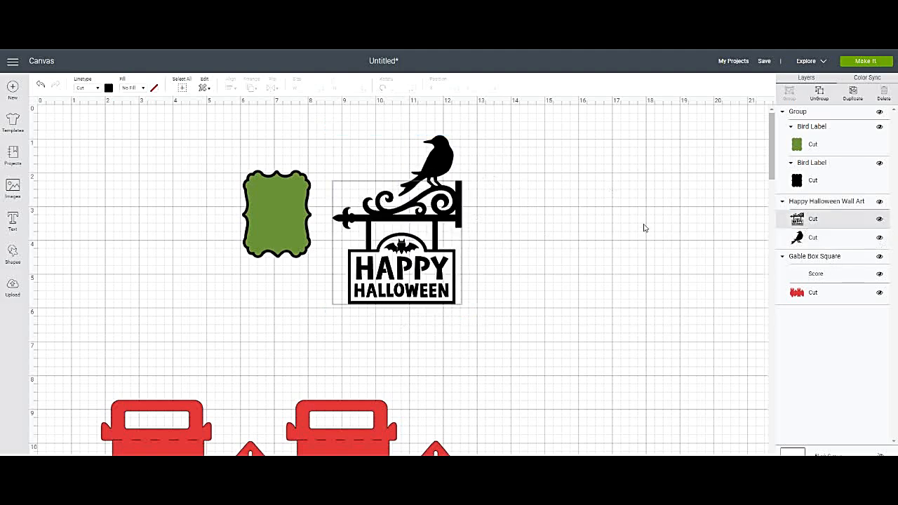
{"action": "left_click", "coordinate": [434, 221]}
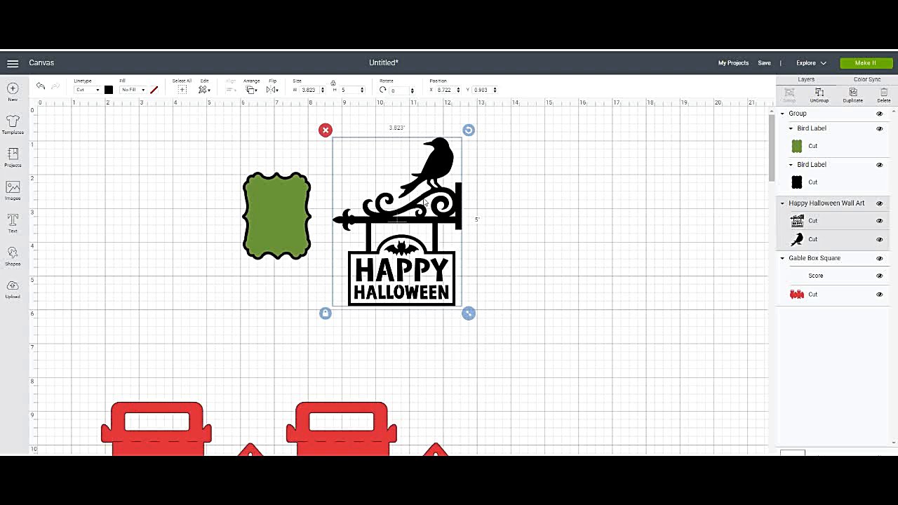
Ungroup the label and separate its two shapes, placing the black one well to the left of the green one.
{"action": "left_click", "coordinate": [269, 204]}
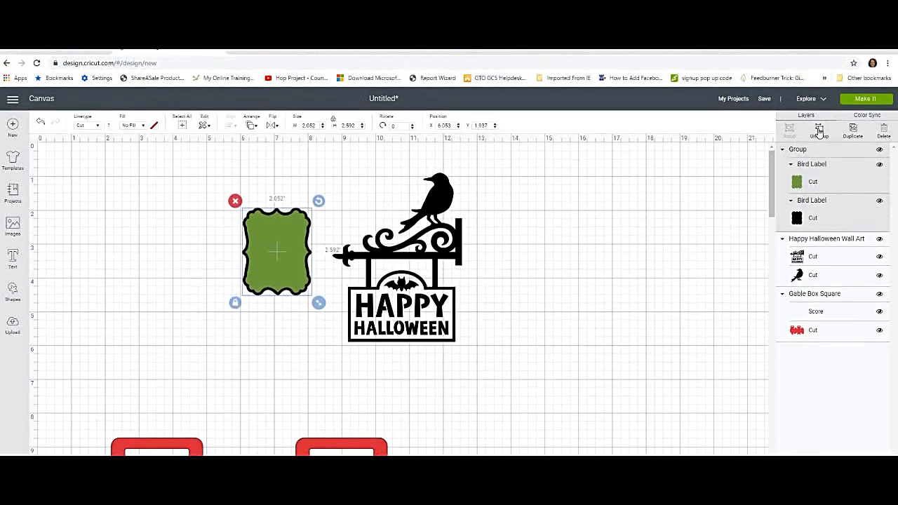
{"action": "left_click", "coordinate": [819, 132]}
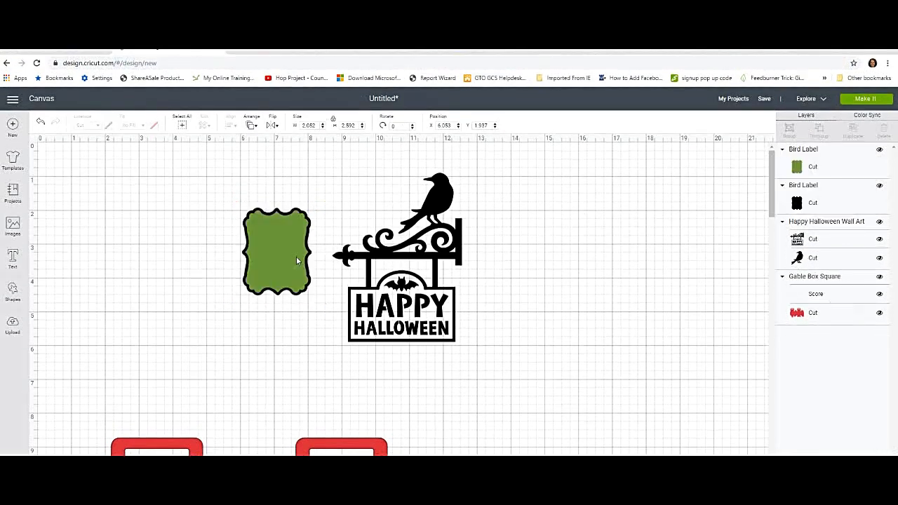
{"action": "left_click_drag", "start_coordinate": [291, 259], "coordinate": [290, 326]}
{"action": "left_click_drag", "start_coordinate": [276, 232], "coordinate": [112, 240]}
{"action": "left_click_drag", "start_coordinate": [275, 298], "coordinate": [286, 256]}
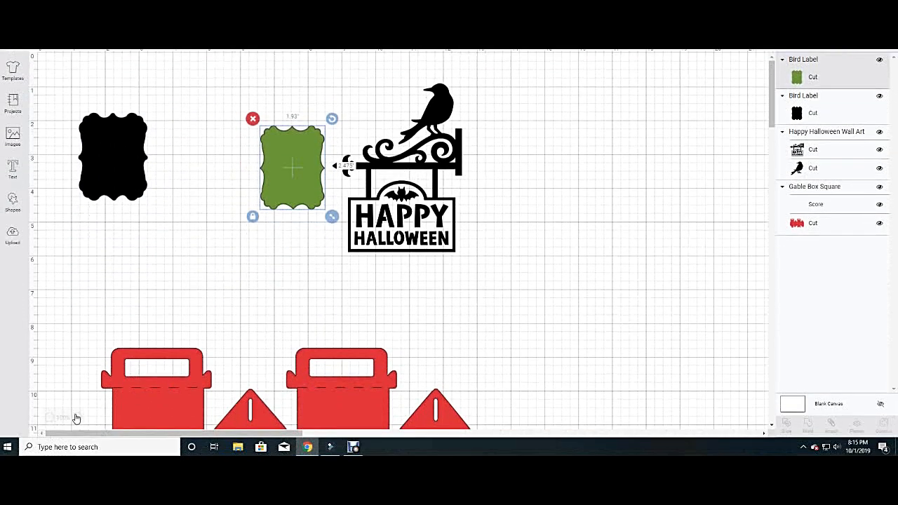
Shrink the Happy Halloween sign to about 1.23 by 1.61 inches and place it just right of the green label.
{"action": "left_click", "coordinate": [80, 419]}
{"action": "left_click", "coordinate": [80, 418]}
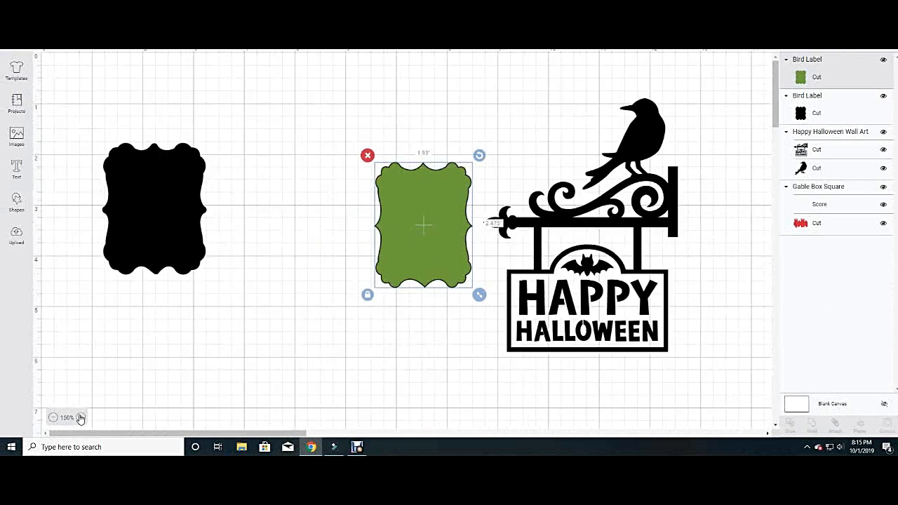
{"action": "left_click_drag", "start_coordinate": [399, 252], "coordinate": [329, 256]}
{"action": "left_click_drag", "start_coordinate": [613, 228], "coordinate": [549, 215]}
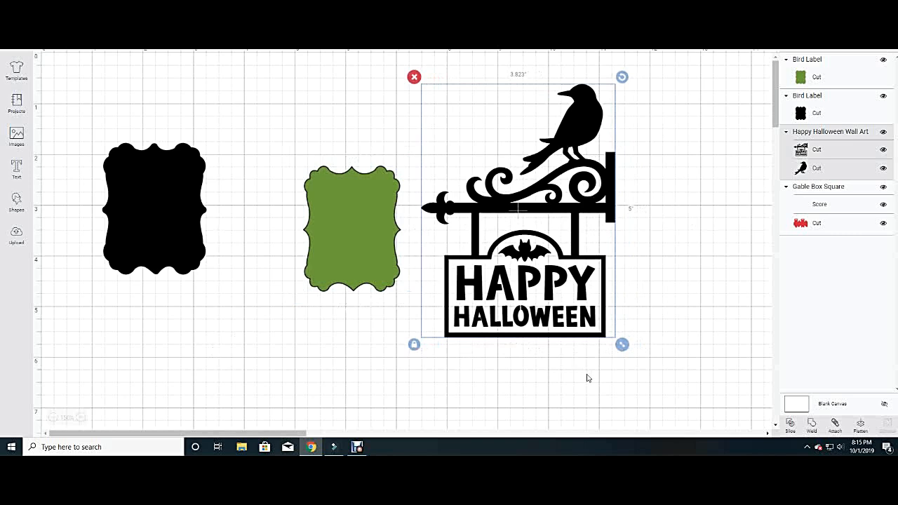
{"action": "left_click_drag", "start_coordinate": [621, 344], "coordinate": [527, 175]}
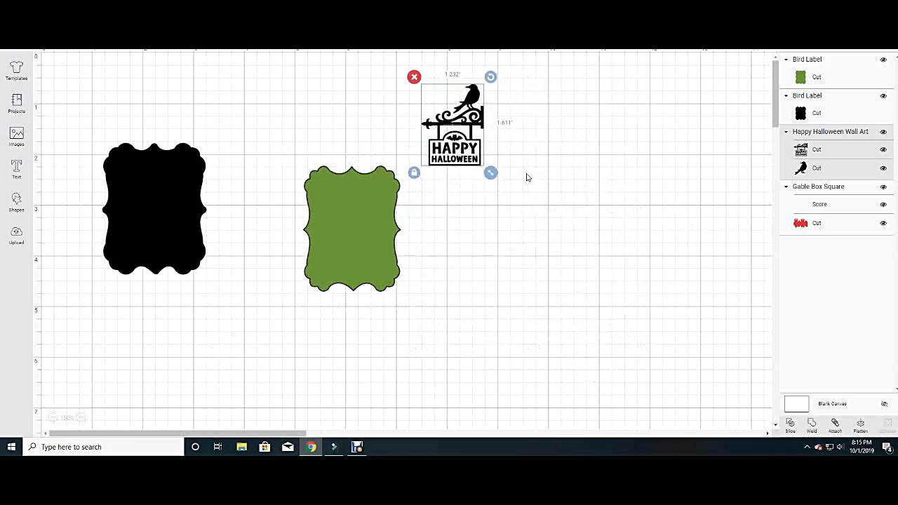
{"action": "left_click_drag", "start_coordinate": [471, 162], "coordinate": [473, 245]}
Bring the sign to the front and fit it inside the green label at about 1.56 by 2.04 inches.
{"action": "right_click", "coordinate": [472, 239]}
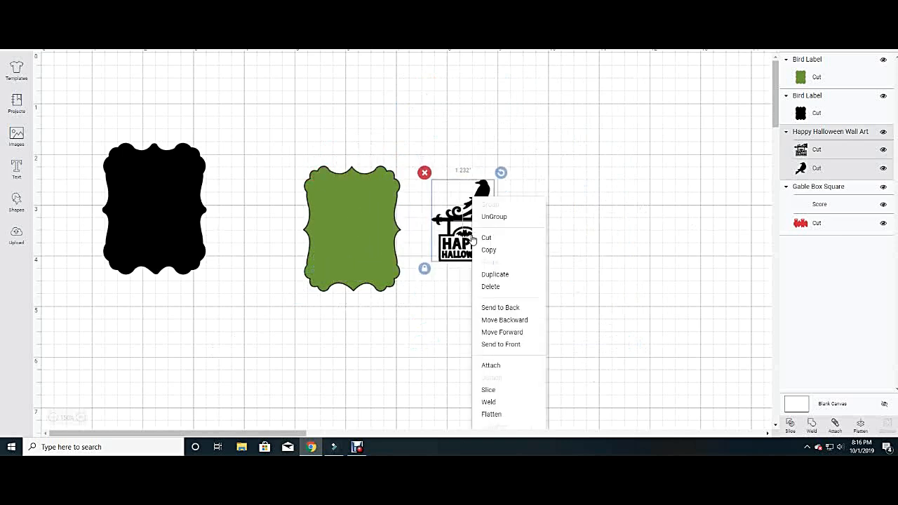
{"action": "left_click", "coordinate": [501, 345]}
{"action": "left_click_drag", "start_coordinate": [474, 256], "coordinate": [372, 275]}
{"action": "left_click", "coordinate": [458, 295]}
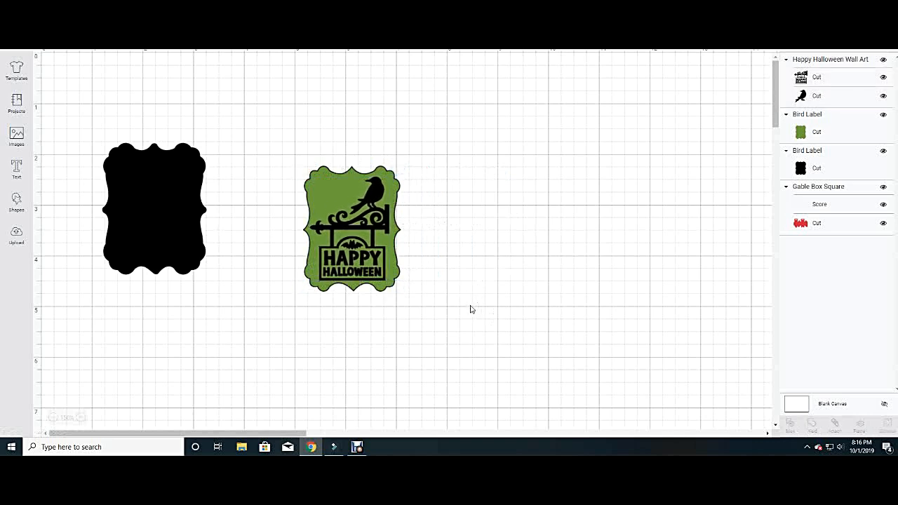
{"action": "left_click", "coordinate": [382, 272]}
{"action": "left_click", "coordinate": [451, 288]}
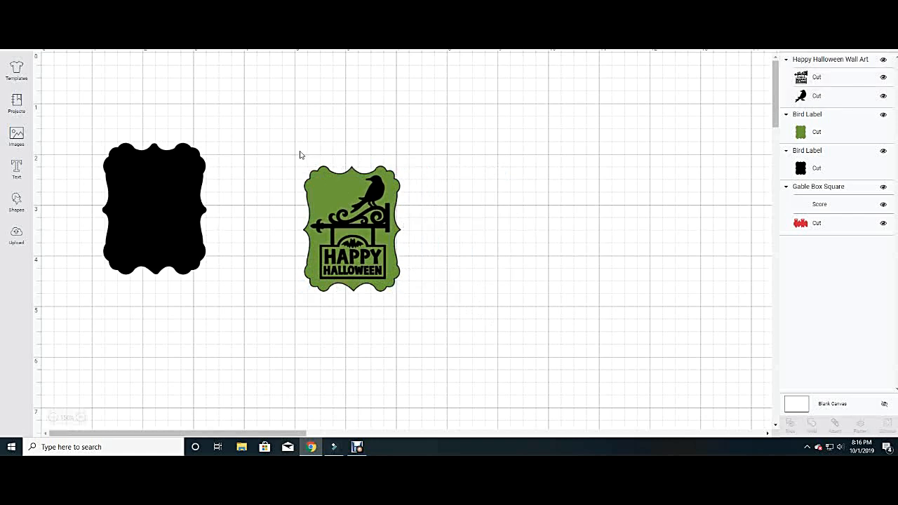
Move the sign off the green label and duplicate it, placing the copy to the right of the original.
{"action": "left_click_drag", "start_coordinate": [299, 154], "coordinate": [425, 313]}
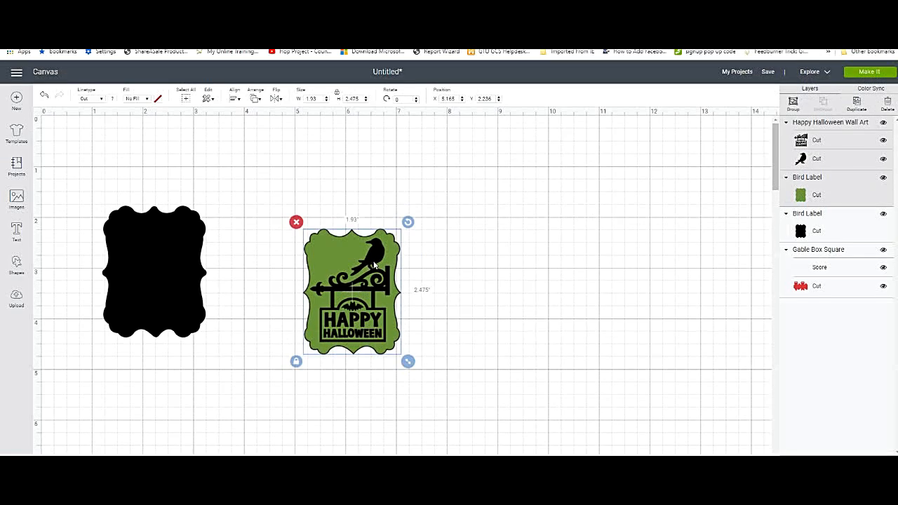
{"action": "left_click_drag", "start_coordinate": [373, 263], "coordinate": [479, 262]}
{"action": "left_click", "coordinate": [428, 272]}
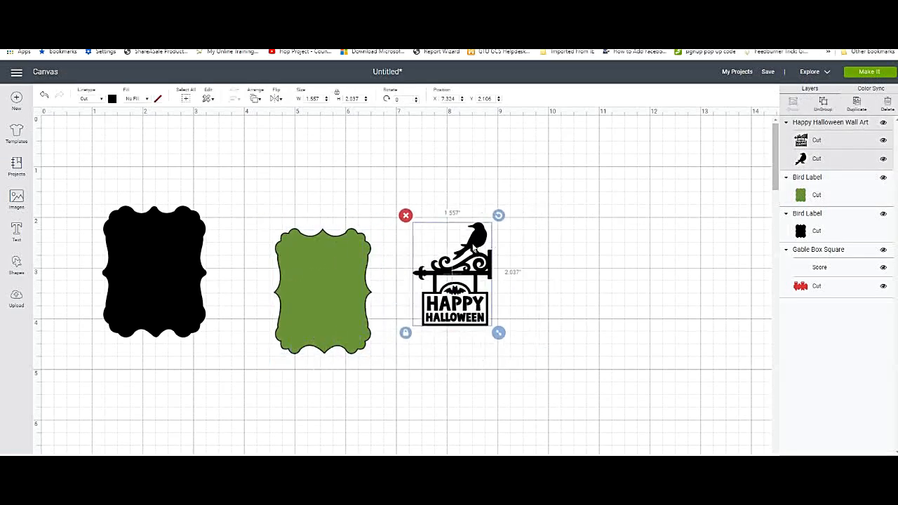
{"action": "right_click", "coordinate": [474, 246]}
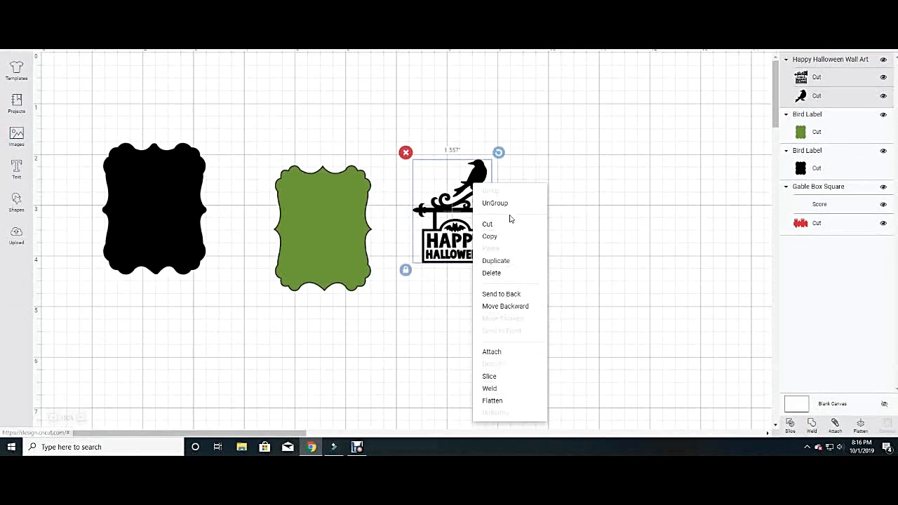
{"action": "left_click", "coordinate": [645, 217]}
{"action": "left_click", "coordinate": [448, 215]}
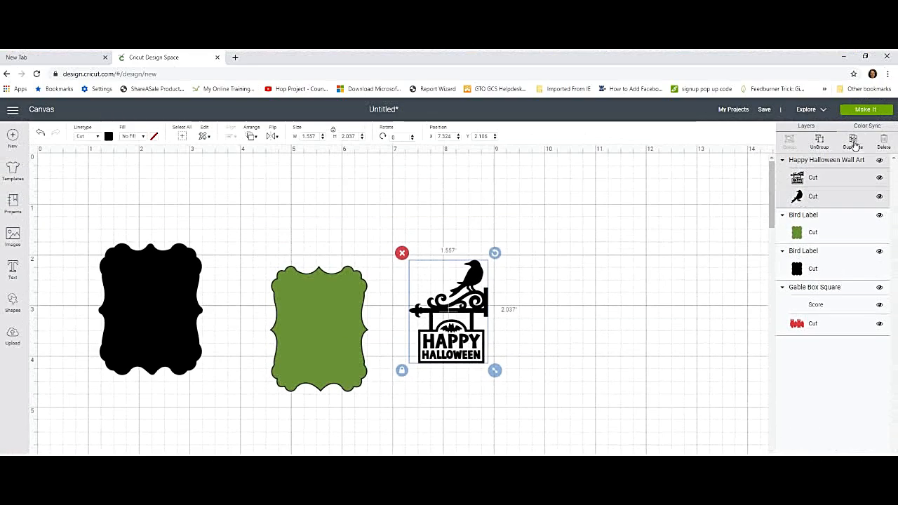
{"action": "left_click", "coordinate": [855, 57]}
{"action": "left_click_drag", "start_coordinate": [512, 330], "coordinate": [583, 307]}
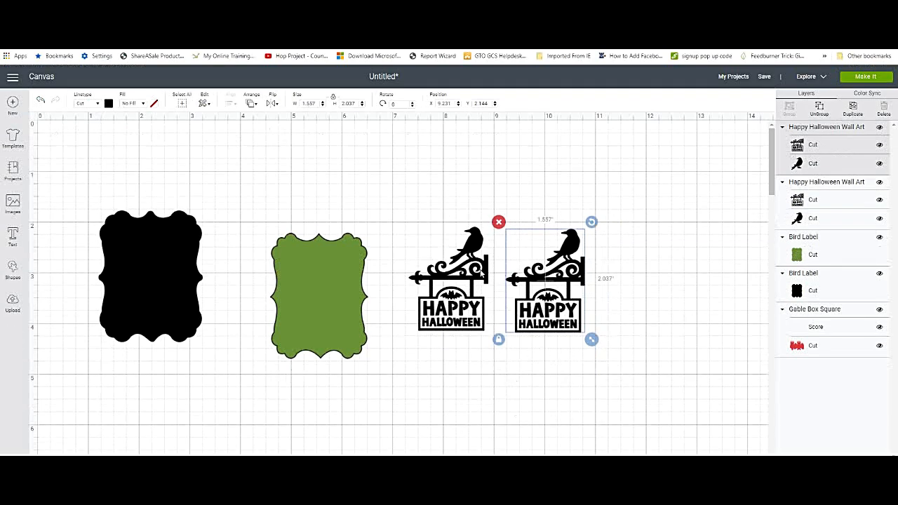
Place the original sign back on the green label and center it within the label's outline.
{"action": "left_click_drag", "start_coordinate": [486, 281], "coordinate": [355, 298]}
{"action": "left_click", "coordinate": [410, 316]}
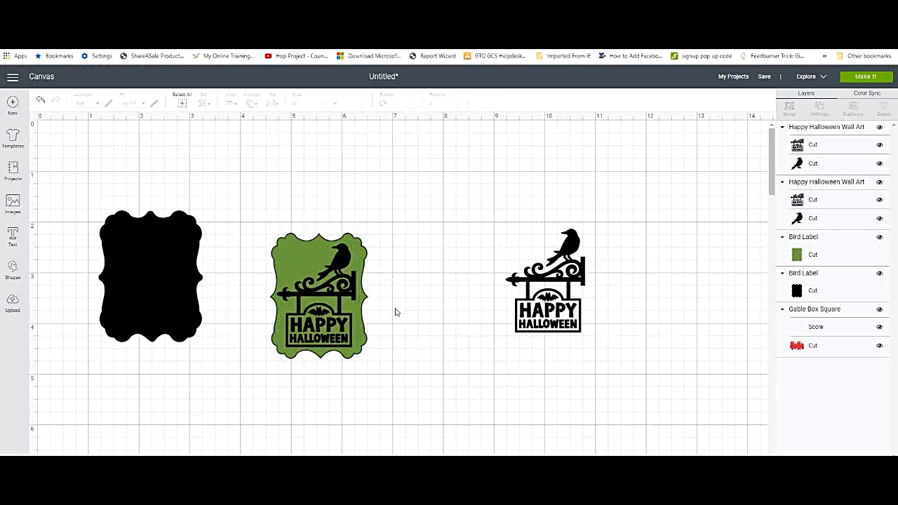
{"action": "left_click", "coordinate": [353, 297]}
{"action": "left_click_drag", "start_coordinate": [352, 298], "coordinate": [352, 297]}
{"action": "left_click", "coordinate": [397, 294]}
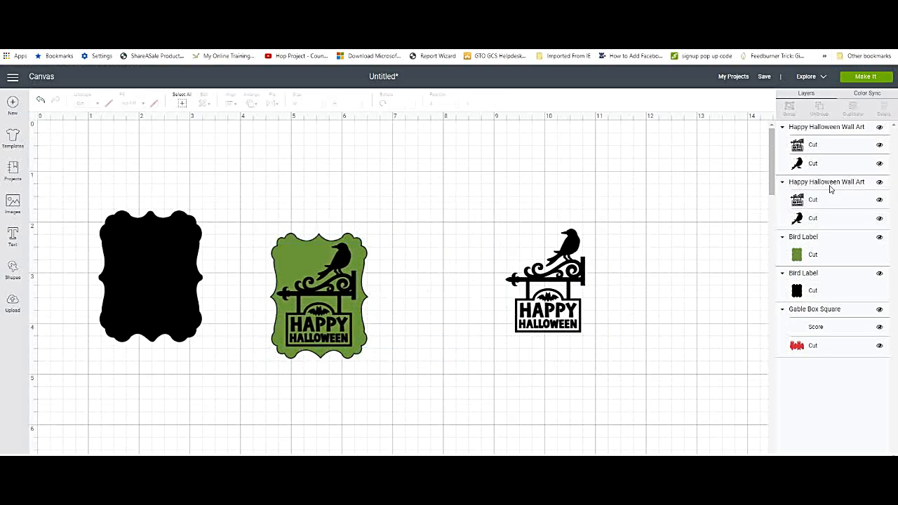
Hide the bird layer of the sign on the green label and slice the remaining sign shape out of the label.
{"action": "left_click", "coordinate": [346, 297]}
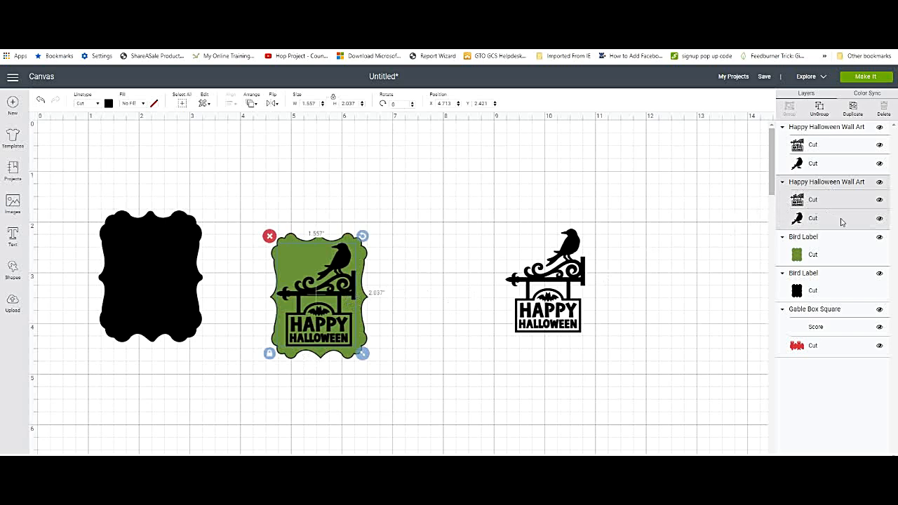
{"action": "left_click", "coordinate": [880, 221]}
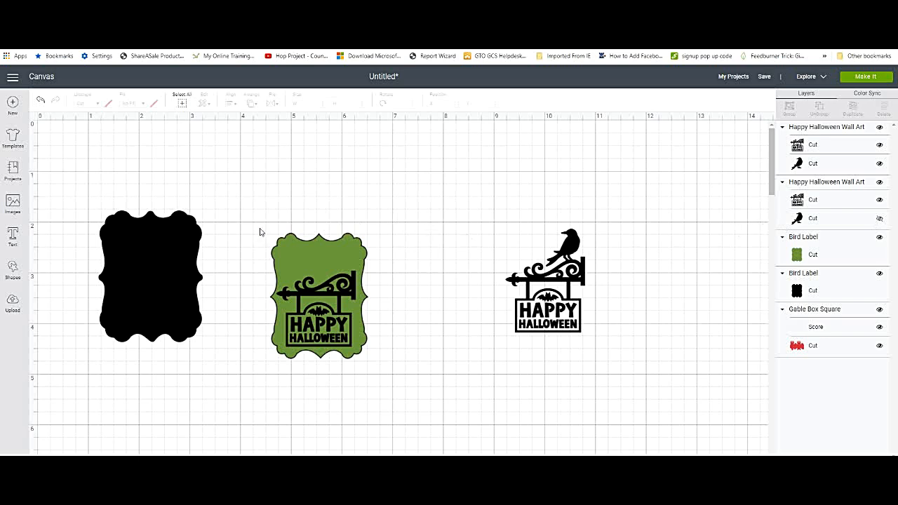
{"action": "left_click_drag", "start_coordinate": [262, 222], "coordinate": [389, 380]}
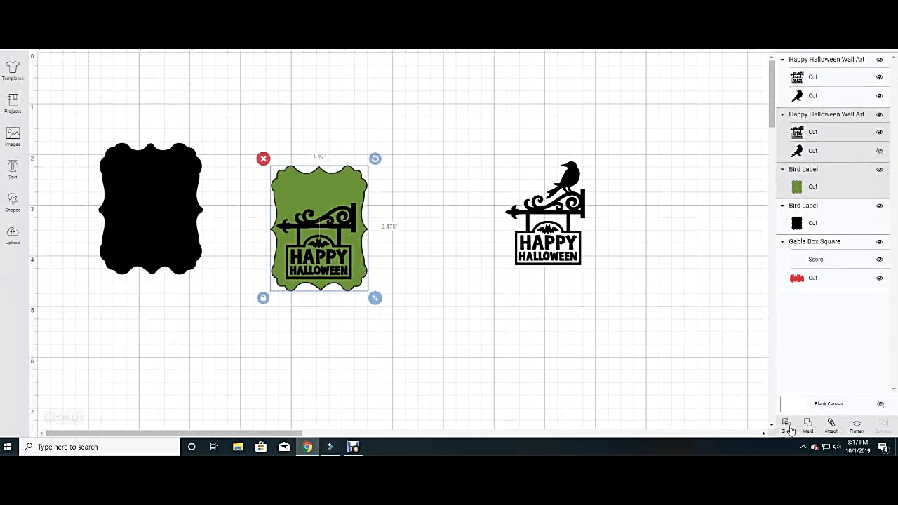
{"action": "left_click", "coordinate": [785, 426]}
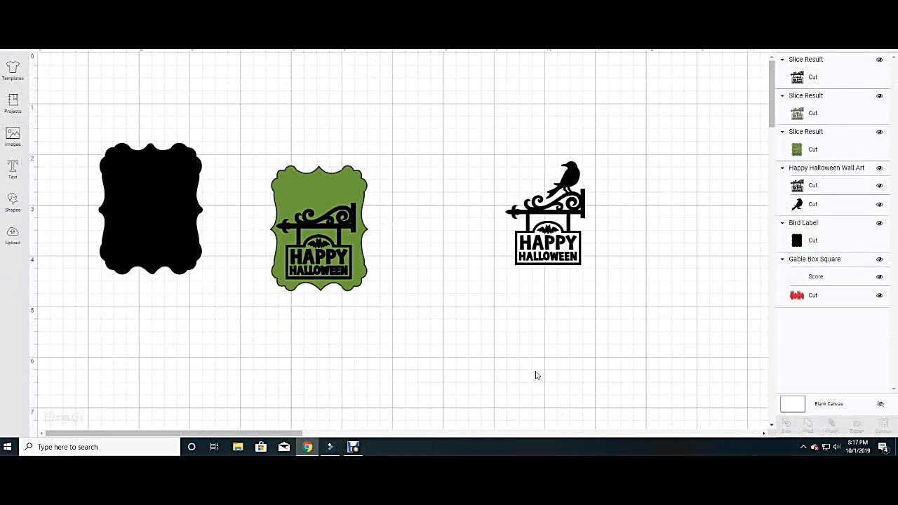
Pull the black and green sign-shaped slice pieces off the green label and delete them.
{"action": "left_click_drag", "start_coordinate": [336, 279], "coordinate": [444, 314]}
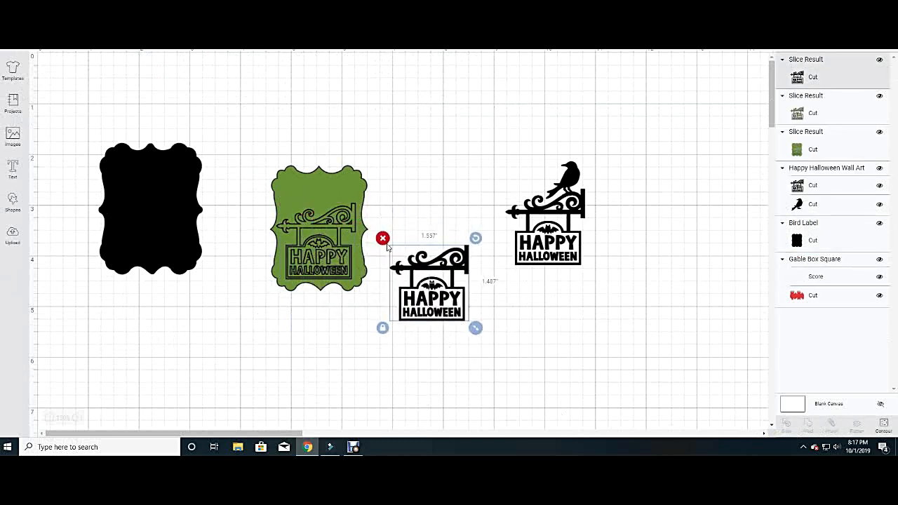
{"action": "key", "text": "Delete"}
{"action": "left_click_drag", "start_coordinate": [338, 234], "coordinate": [458, 291]}
{"action": "key", "text": "Delete"}
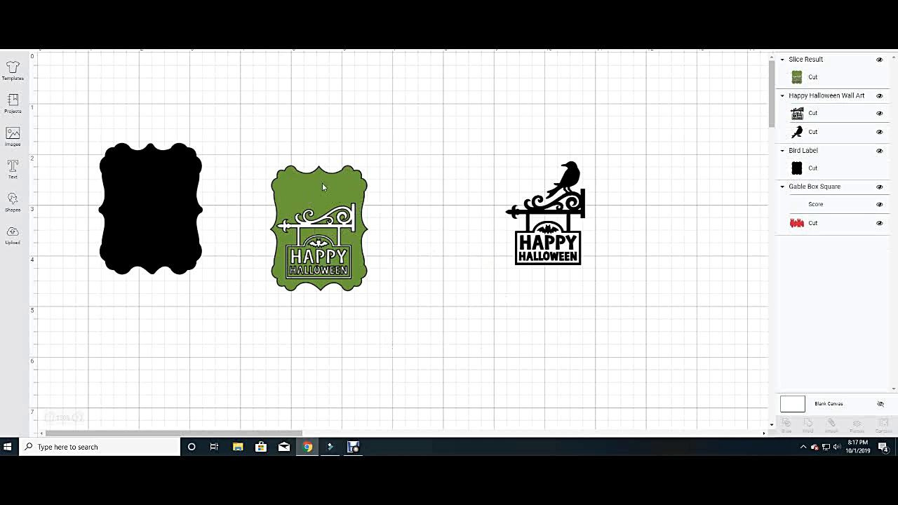
Hide the sign layer of the spare copy, bring its bird to the front and perch it above the label's cut-out bracket.
{"action": "left_click_drag", "start_coordinate": [566, 197], "coordinate": [454, 212]}
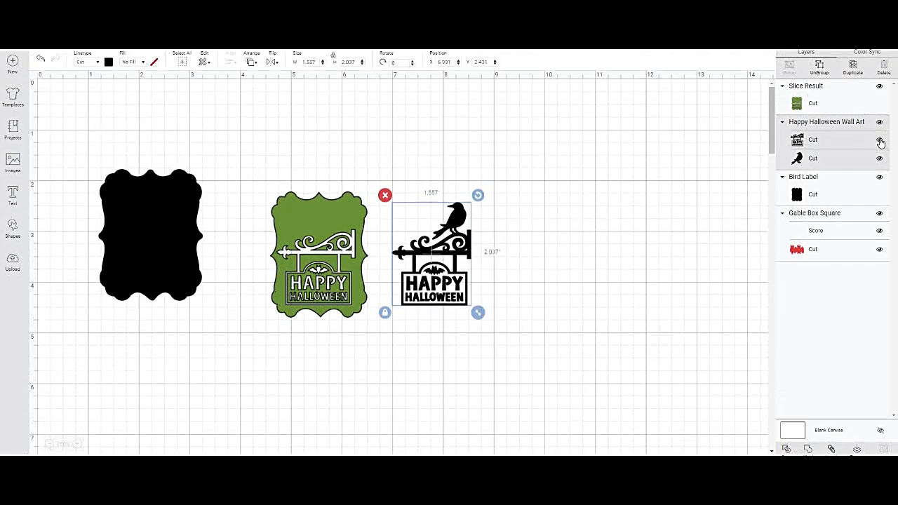
{"action": "left_click", "coordinate": [880, 141]}
{"action": "left_click_drag", "start_coordinate": [464, 221], "coordinate": [381, 222]}
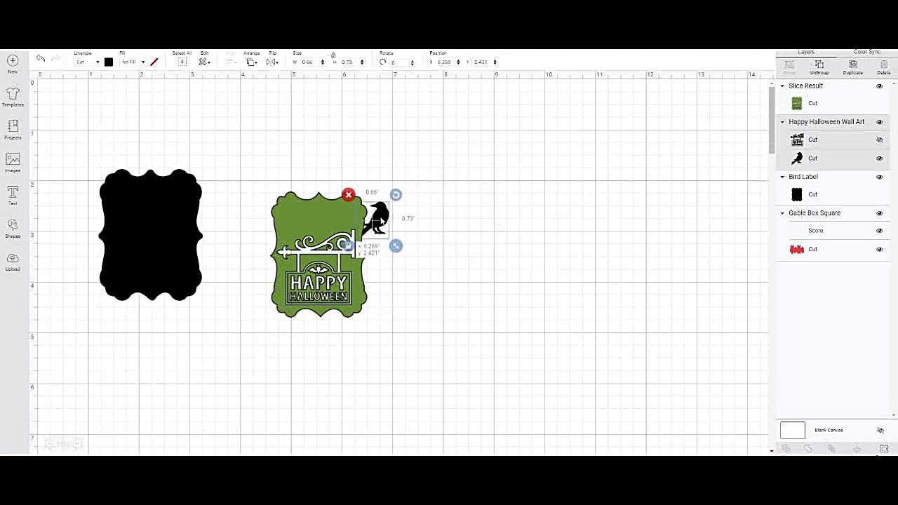
{"action": "right_click", "coordinate": [381, 221]}
{"action": "left_click", "coordinate": [408, 368]}
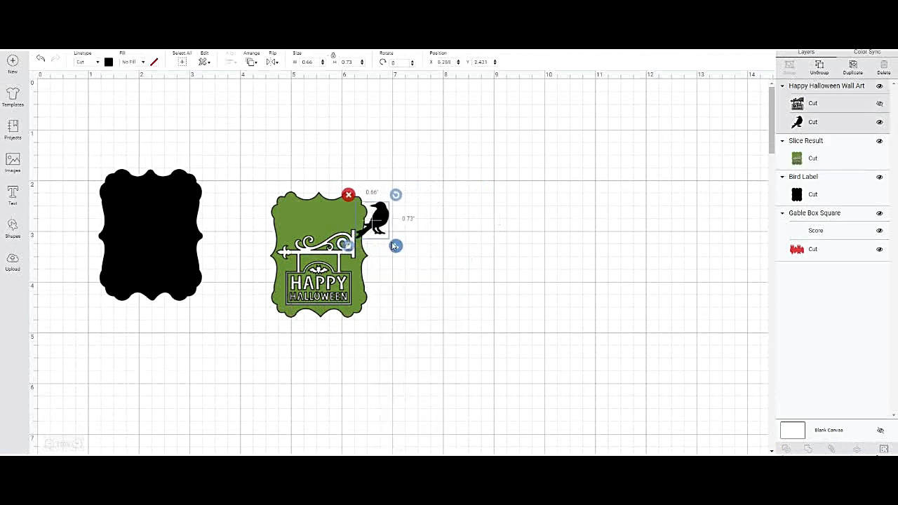
{"action": "left_click_drag", "start_coordinate": [381, 223], "coordinate": [343, 224]}
{"action": "left_click", "coordinate": [398, 227]}
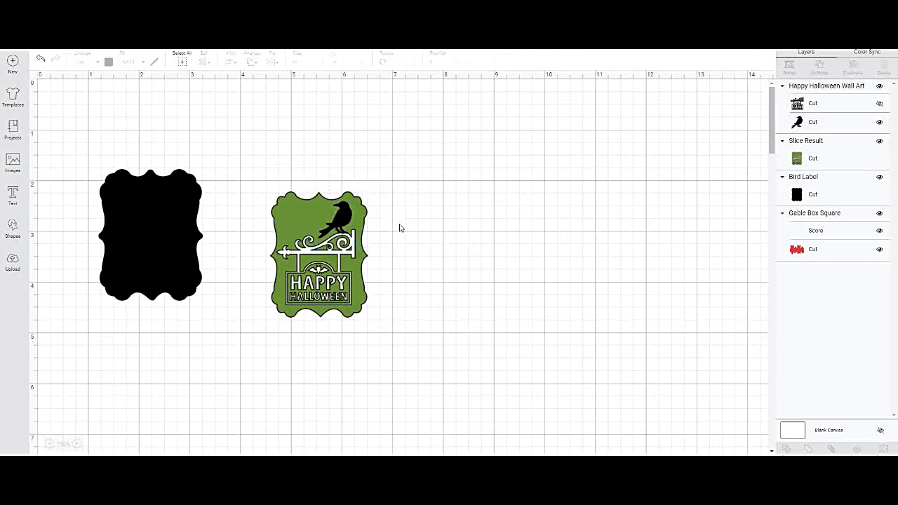
Slice the bird out of the green label and delete the loose bird-shaped pieces.
{"action": "left_click_drag", "start_coordinate": [255, 176], "coordinate": [378, 333]}
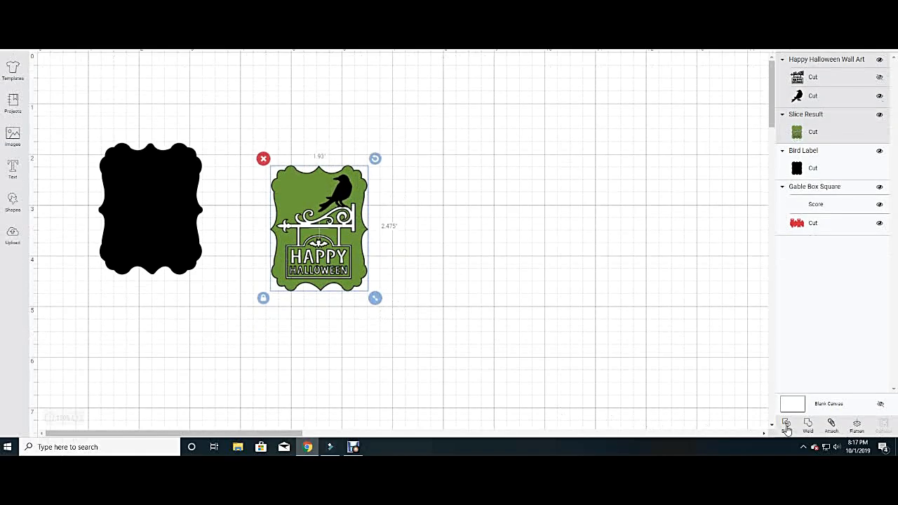
{"action": "left_click", "coordinate": [787, 426]}
{"action": "left_click_drag", "start_coordinate": [346, 194], "coordinate": [472, 197]}
{"action": "left_click", "coordinate": [445, 171]}
{"action": "left_click_drag", "start_coordinate": [348, 188], "coordinate": [459, 194]}
{"action": "left_click", "coordinate": [419, 168]}
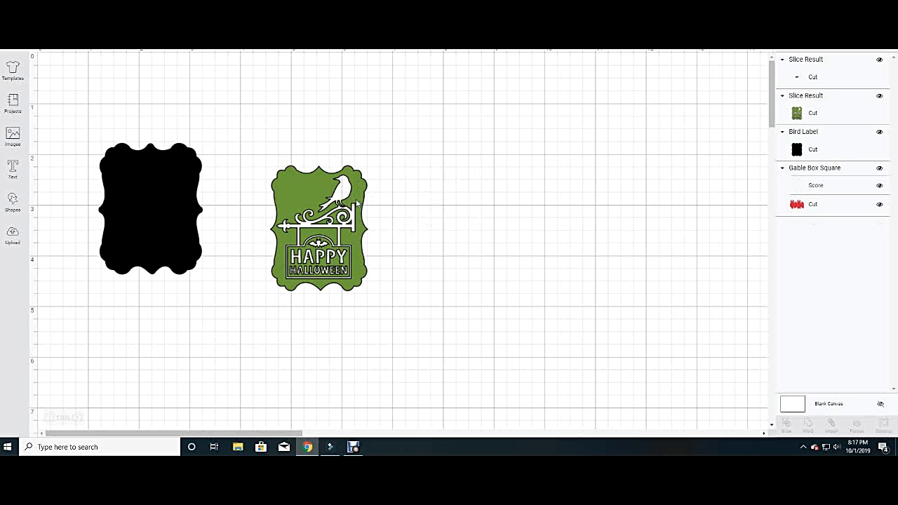
Move the green label clear of the tiny leftover slice piece and delete that piece.
{"action": "left_click_drag", "start_coordinate": [357, 203], "coordinate": [473, 195]}
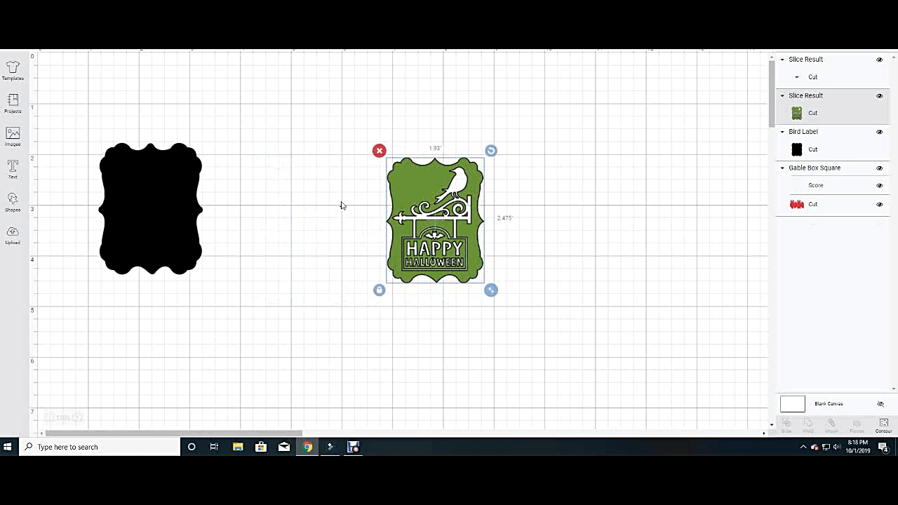
{"action": "left_click", "coordinate": [341, 205]}
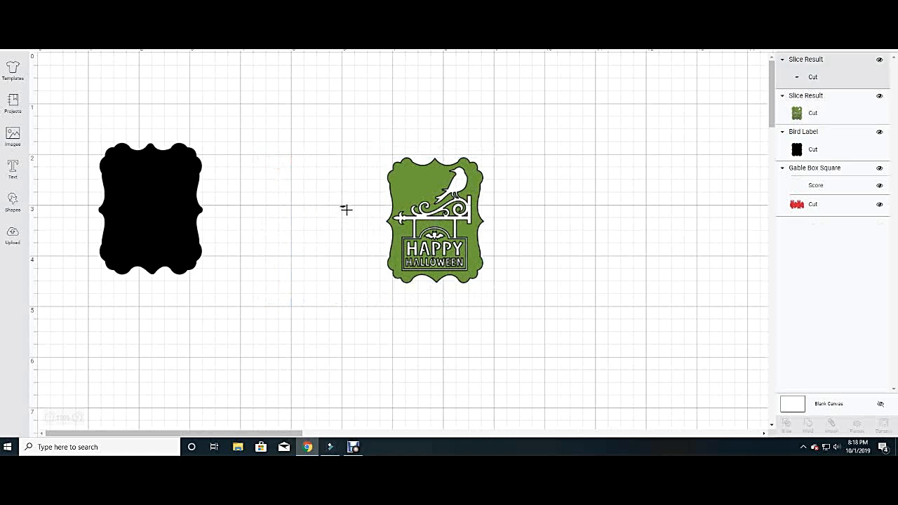
{"action": "left_click", "coordinate": [333, 199]}
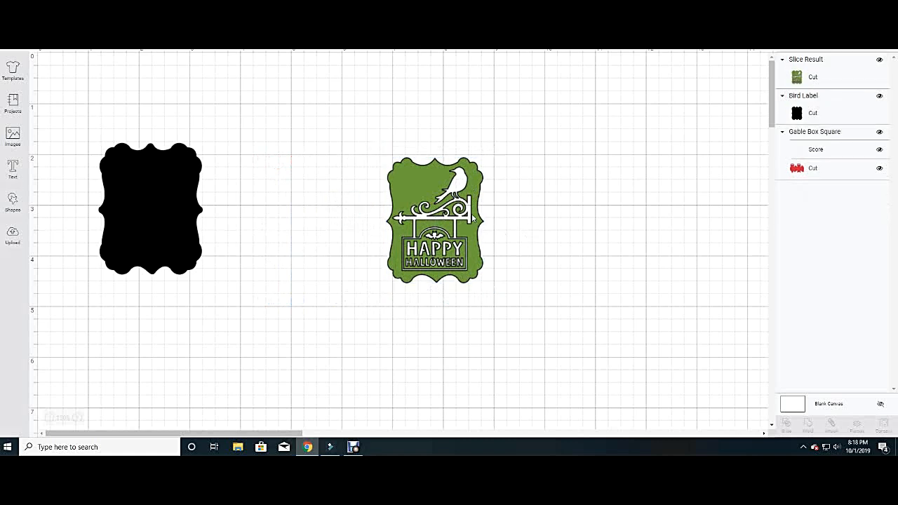
Place the solid black label and the cut-out green label side by side near the middle of the canvas.
{"action": "left_click_drag", "start_coordinate": [473, 218], "coordinate": [367, 207]}
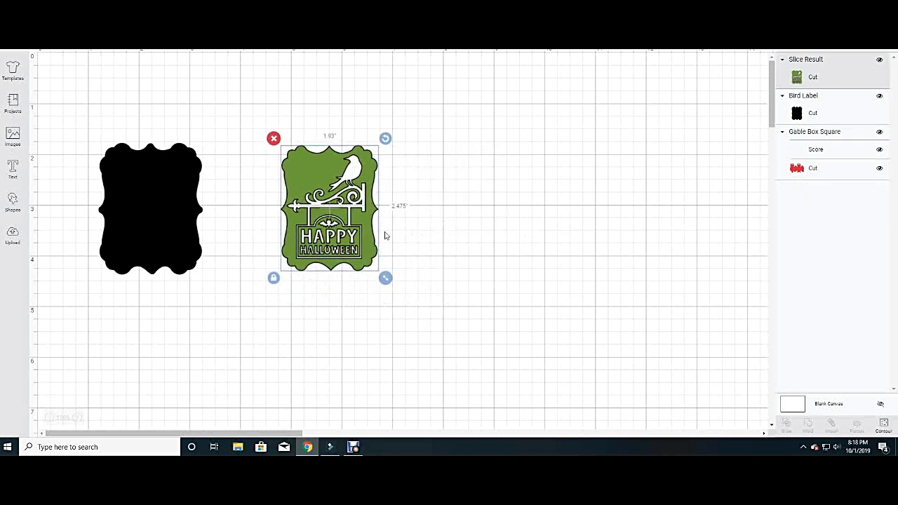
{"action": "left_click_drag", "start_coordinate": [370, 204], "coordinate": [554, 180]}
{"action": "left_click_drag", "start_coordinate": [186, 210], "coordinate": [400, 190]}
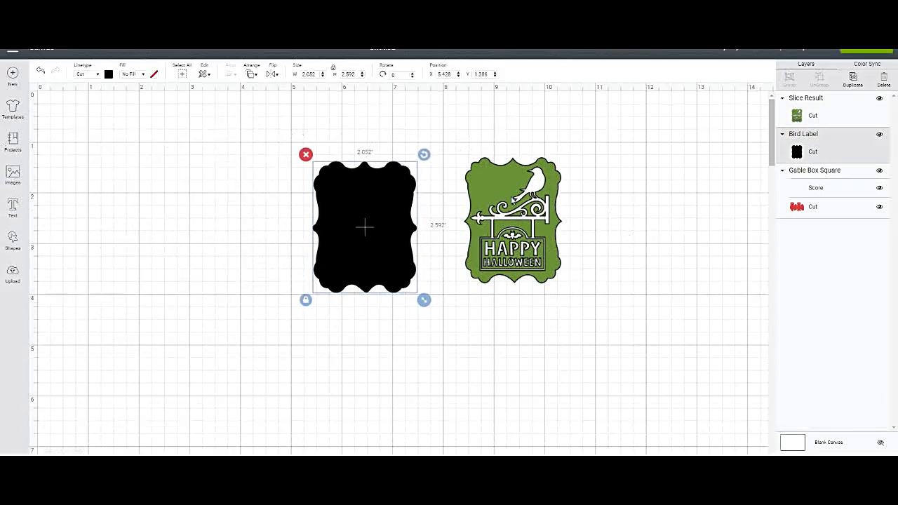
{"action": "left_click", "coordinate": [514, 200]}
{"action": "left_click", "coordinate": [376, 223]}
{"action": "left_click", "coordinate": [505, 205]}
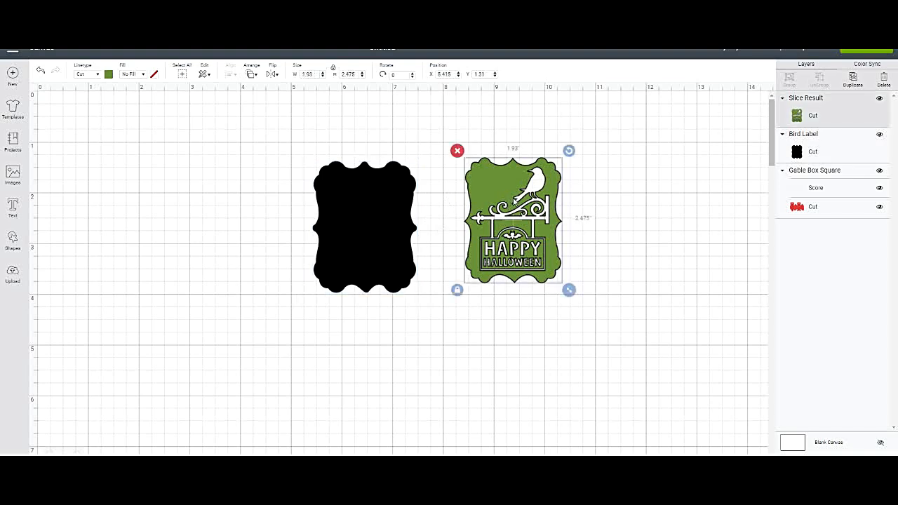
{"action": "left_click", "coordinate": [394, 218]}
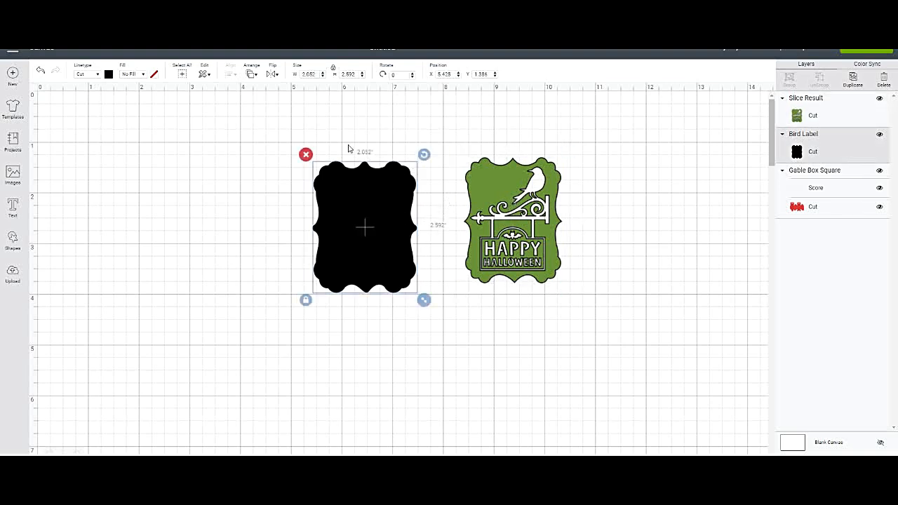
Center the green and black labels on each other and group them.
{"action": "left_click_drag", "start_coordinate": [287, 127], "coordinate": [591, 318]}
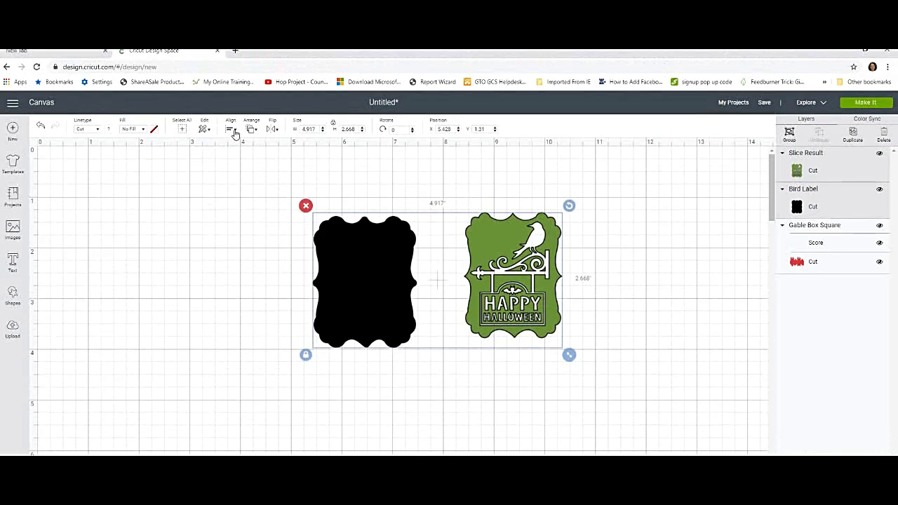
{"action": "left_click", "coordinate": [233, 130]}
{"action": "left_click", "coordinate": [237, 240]}
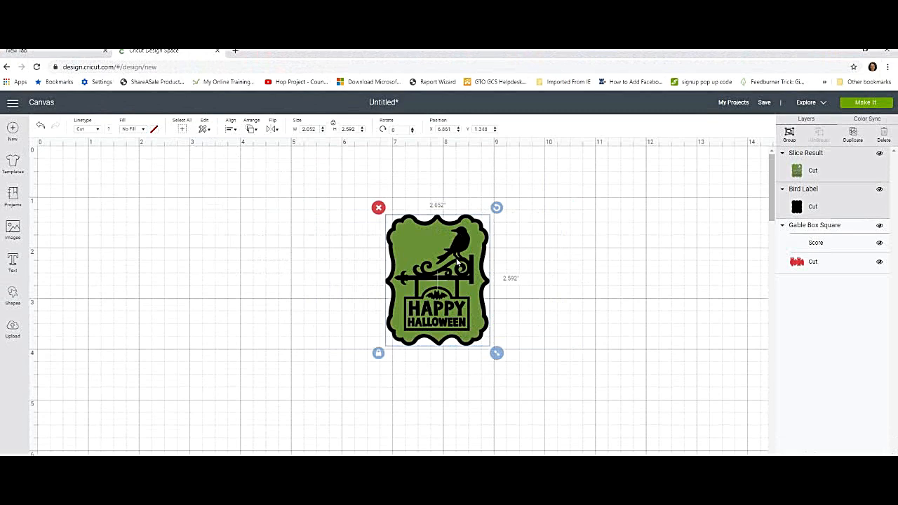
{"action": "left_click", "coordinate": [789, 134]}
Bring the red gable box up the canvas and place the grouped label on its square panel between the two gabled sides.
{"action": "scroll", "coordinate": [284, 423], "scroll_direction": "down", "scroll_amount": 2}
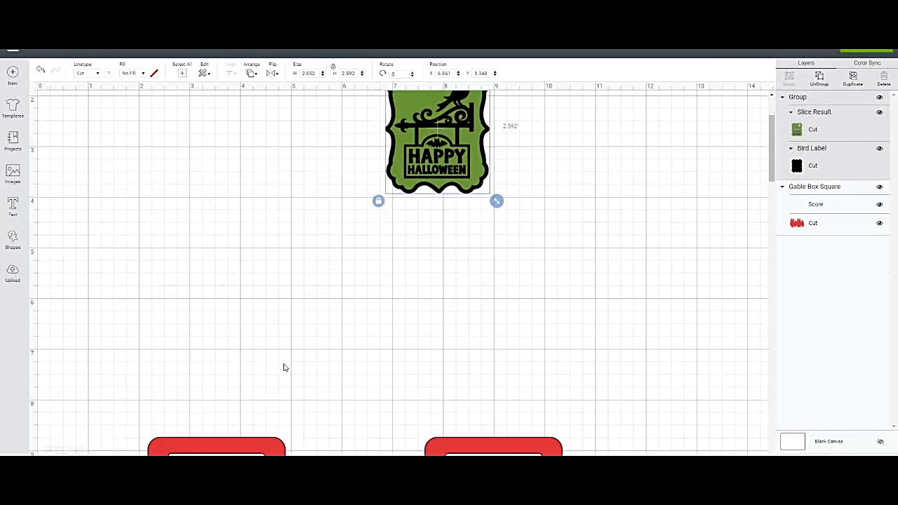
{"action": "scroll", "coordinate": [284, 367], "scroll_direction": "down", "scroll_amount": 2}
{"action": "left_click_drag", "start_coordinate": [278, 391], "coordinate": [255, 96]}
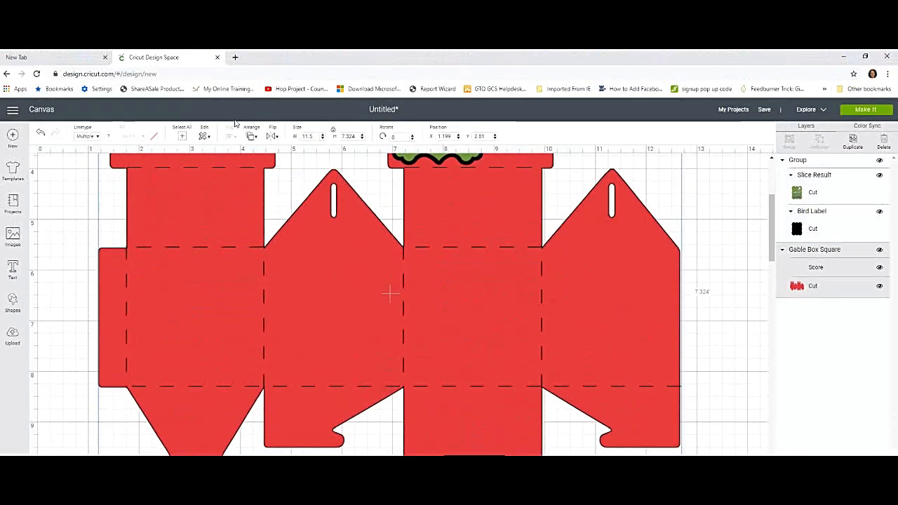
{"action": "scroll", "coordinate": [610, 356], "scroll_direction": "up", "scroll_amount": 3}
{"action": "left_click_drag", "start_coordinate": [315, 431], "coordinate": [272, 352]}
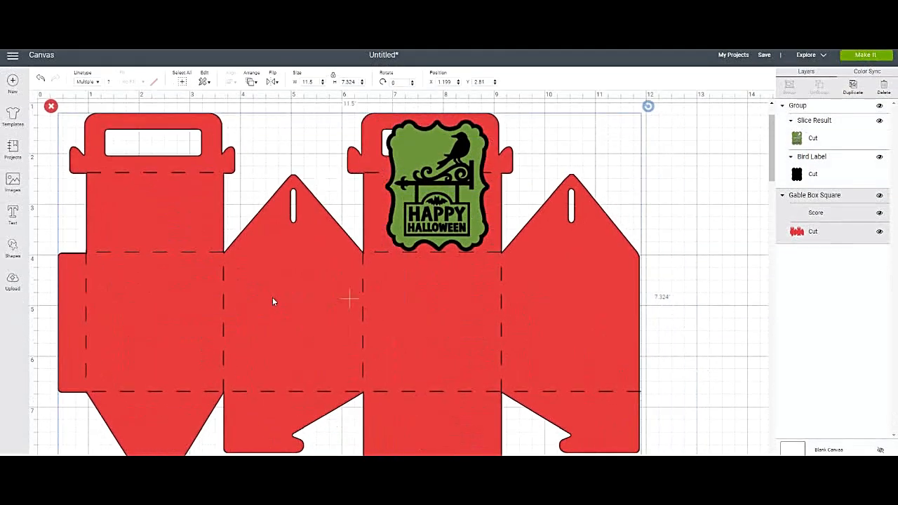
{"action": "left_click_drag", "start_coordinate": [274, 302], "coordinate": [257, 288]}
{"action": "left_click_drag", "start_coordinate": [439, 215], "coordinate": [420, 338]}
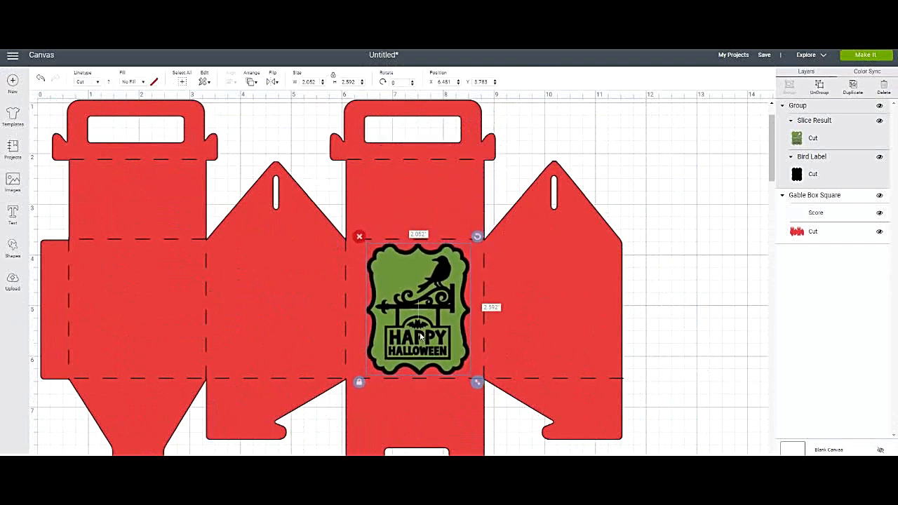
{"action": "left_click", "coordinate": [677, 323]}
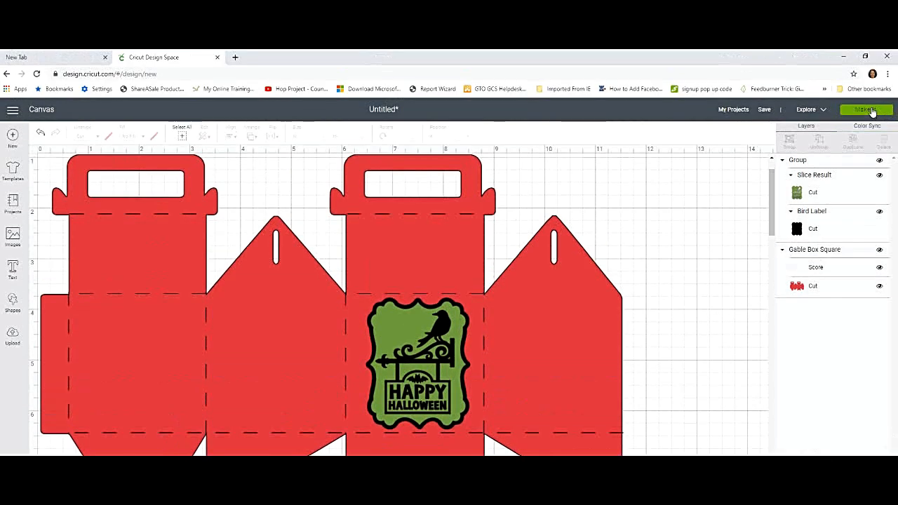
Send the project to mat preparation and review the green, red and black mats.
{"action": "left_click", "coordinate": [865, 110]}
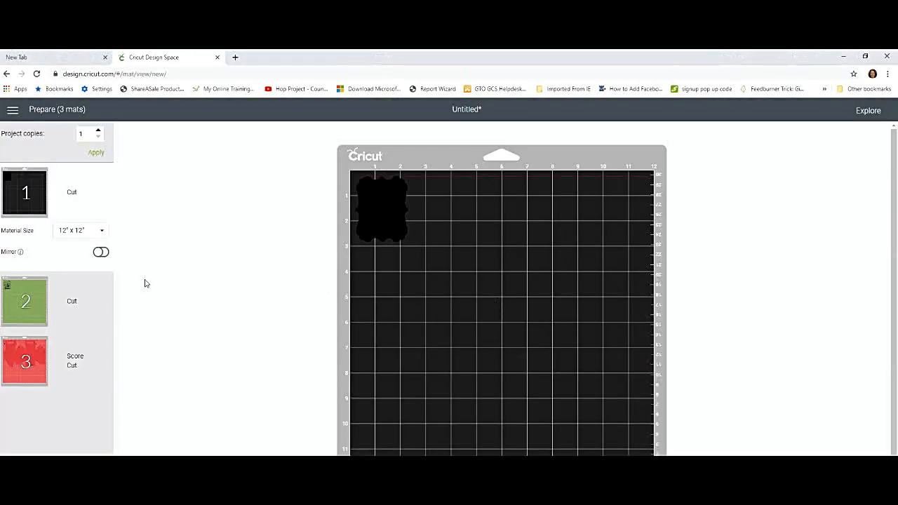
{"action": "left_click", "coordinate": [18, 304]}
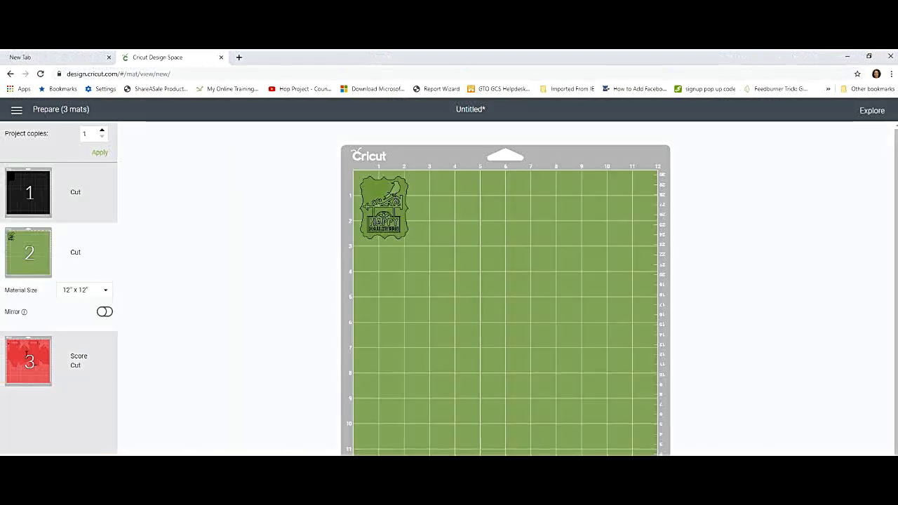
{"action": "left_click", "coordinate": [26, 355]}
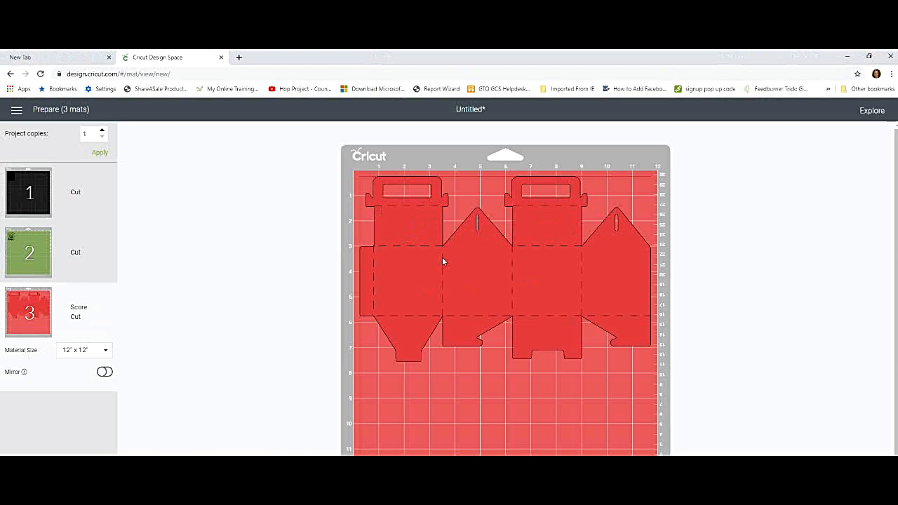
{"action": "left_click", "coordinate": [45, 207]}
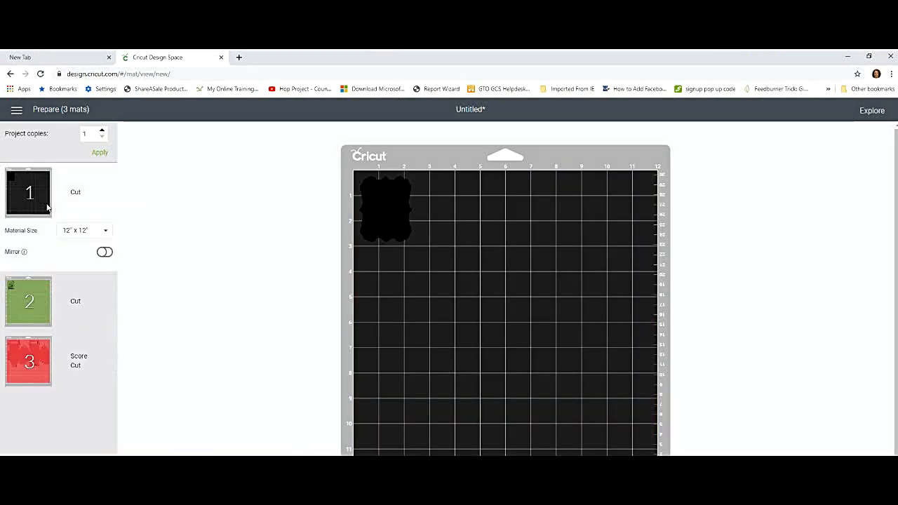